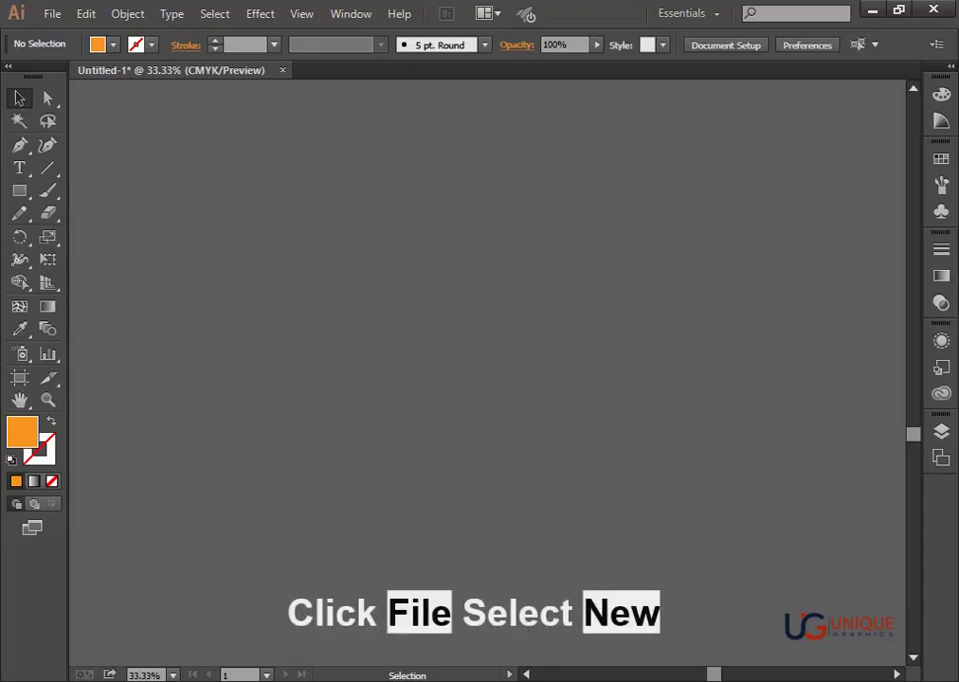
Create a new 1080 × 1080 pt document
left_click(52, 14)
left_click(86, 34)
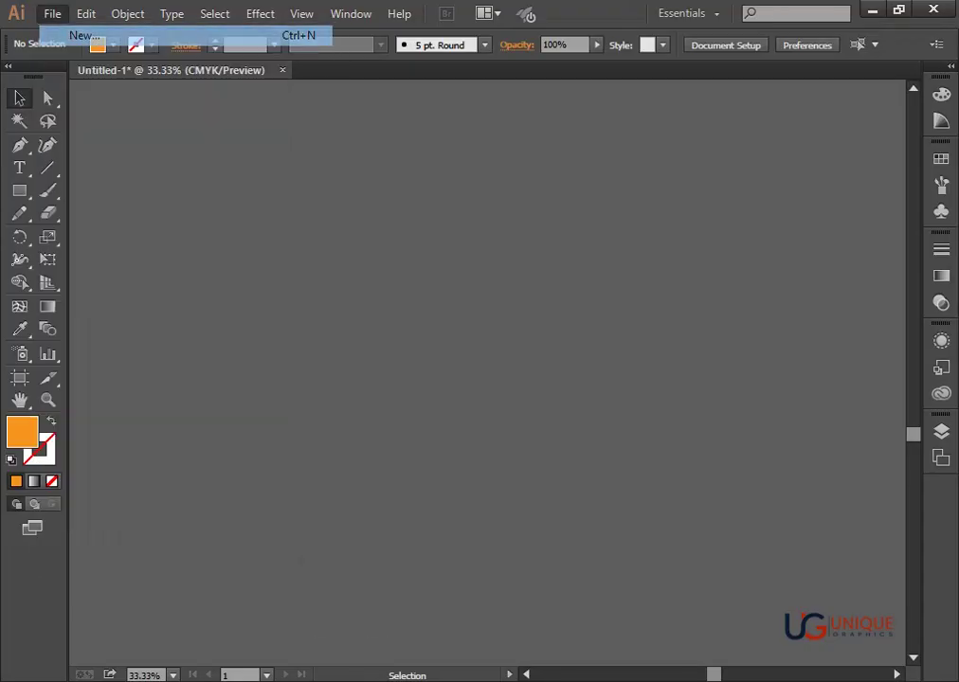
left_click(403, 335)
left_click(403, 364)
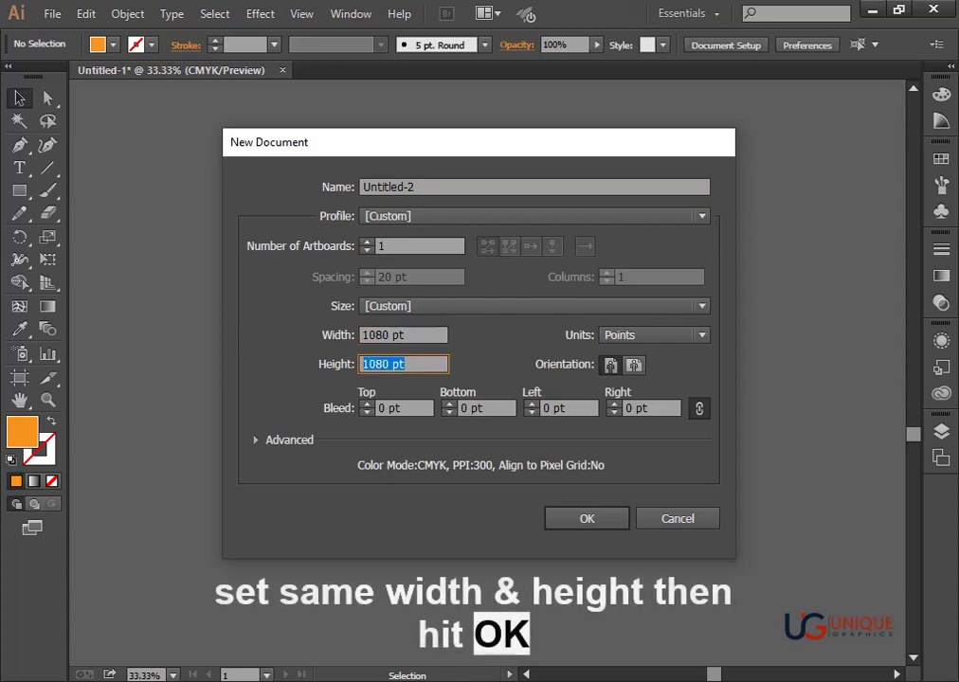
key("Return")
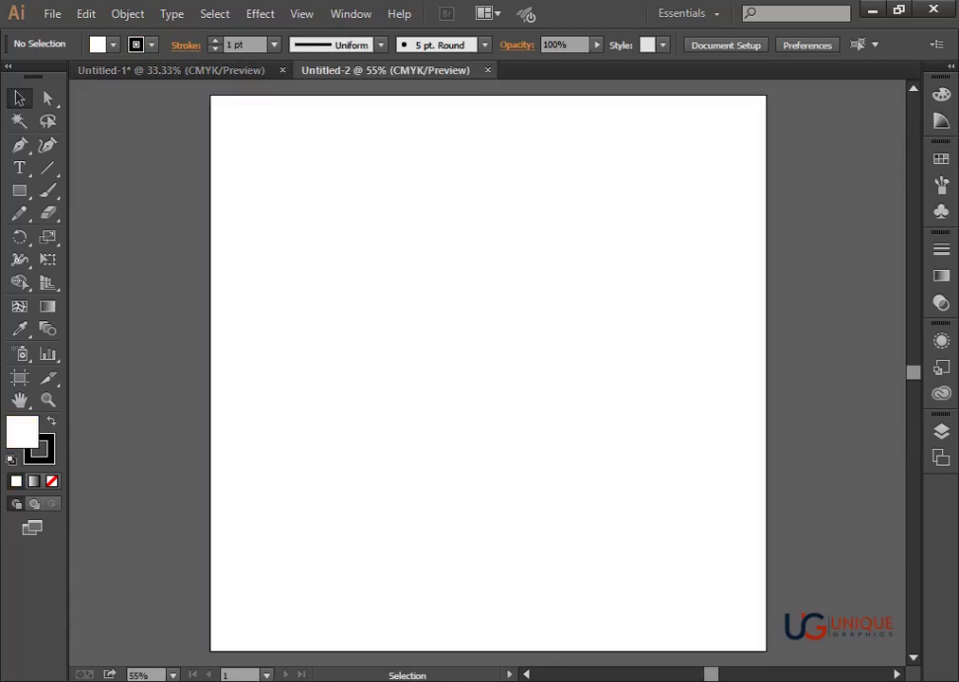
Type '1K' on the artboard and set its font to Bebas Neue Bold
key("t")
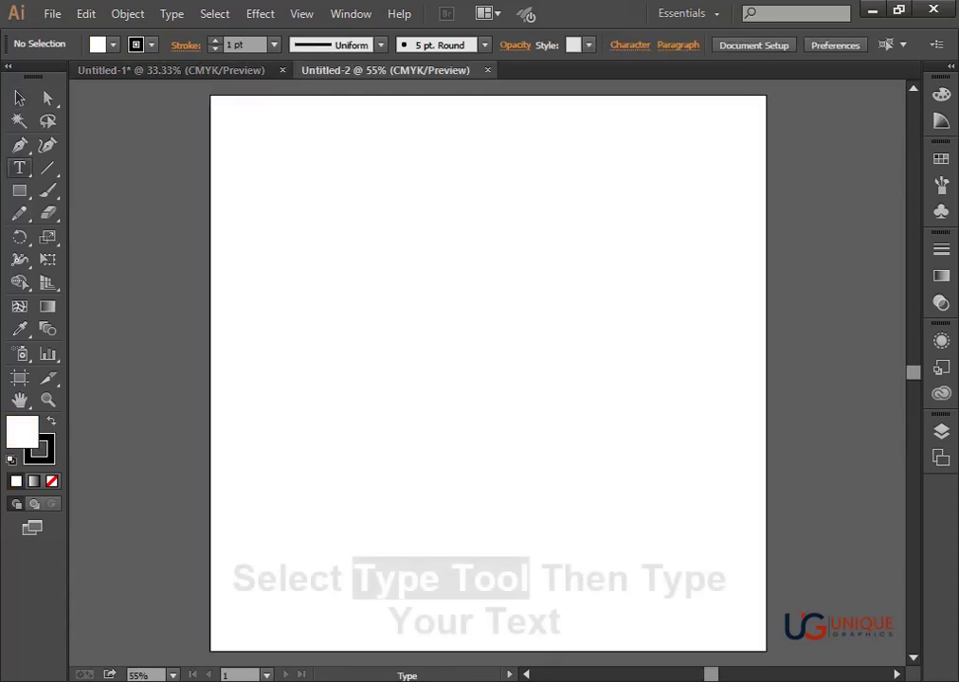
left_click(420, 340)
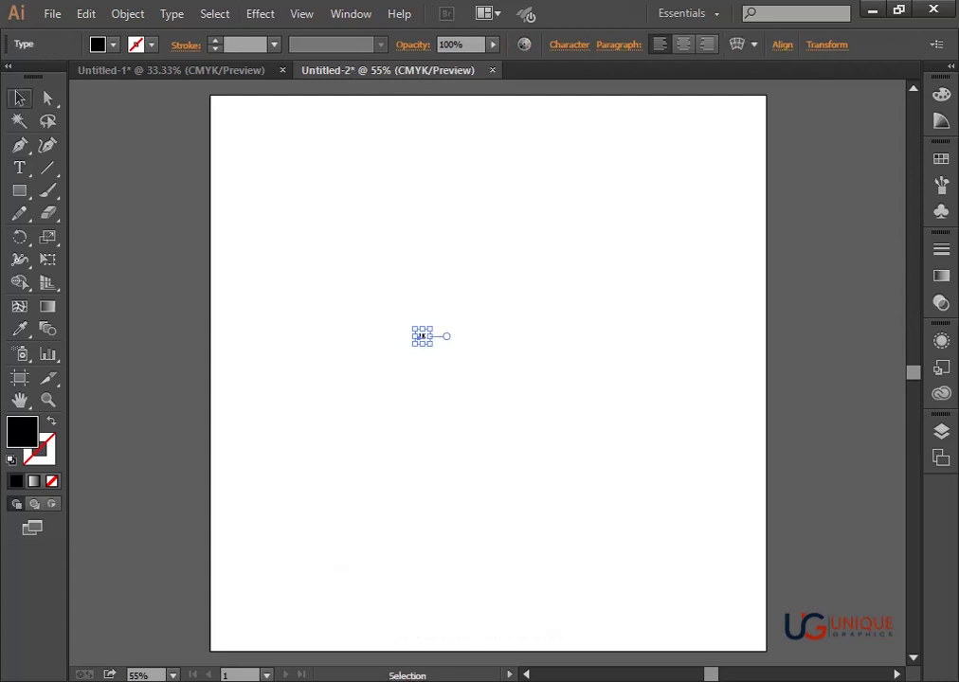
left_click_drag(432, 346, 510, 426)
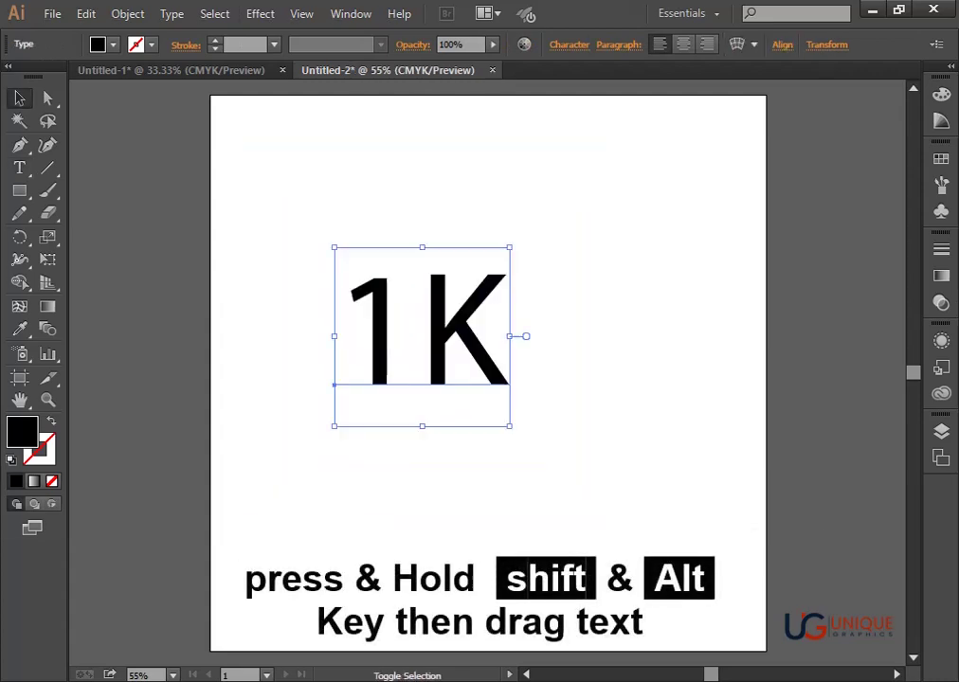
double_click(422, 332)
left_click(569, 44)
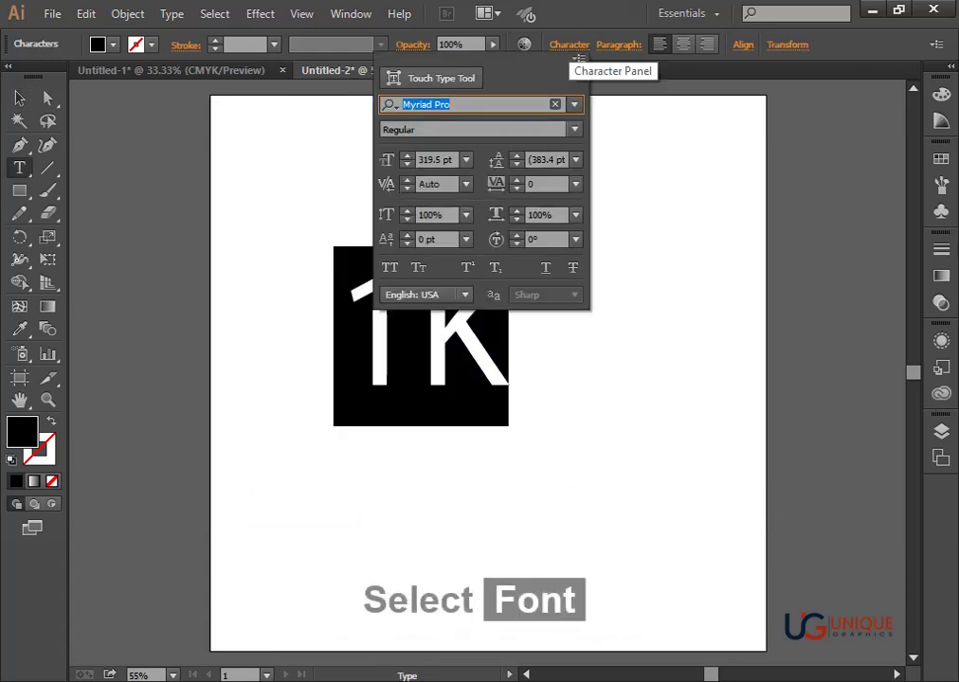
type("beb")
key("Down")
key("Down")
key("Down")
key("Return")
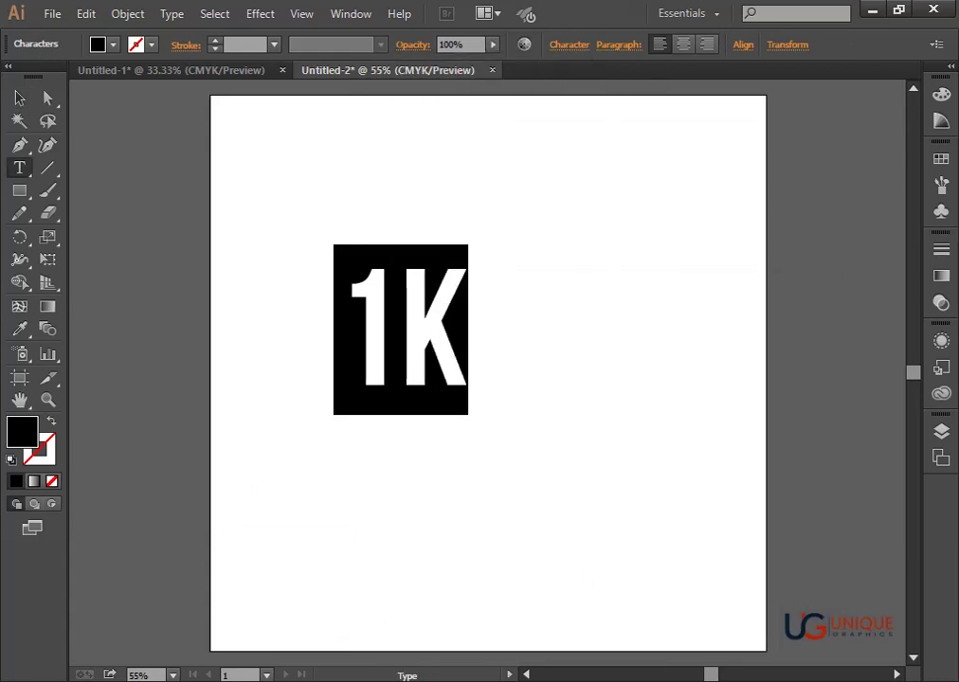
Scale the 1K text up greatly and centre it horizontally and vertically on the artboard
left_click(19, 97)
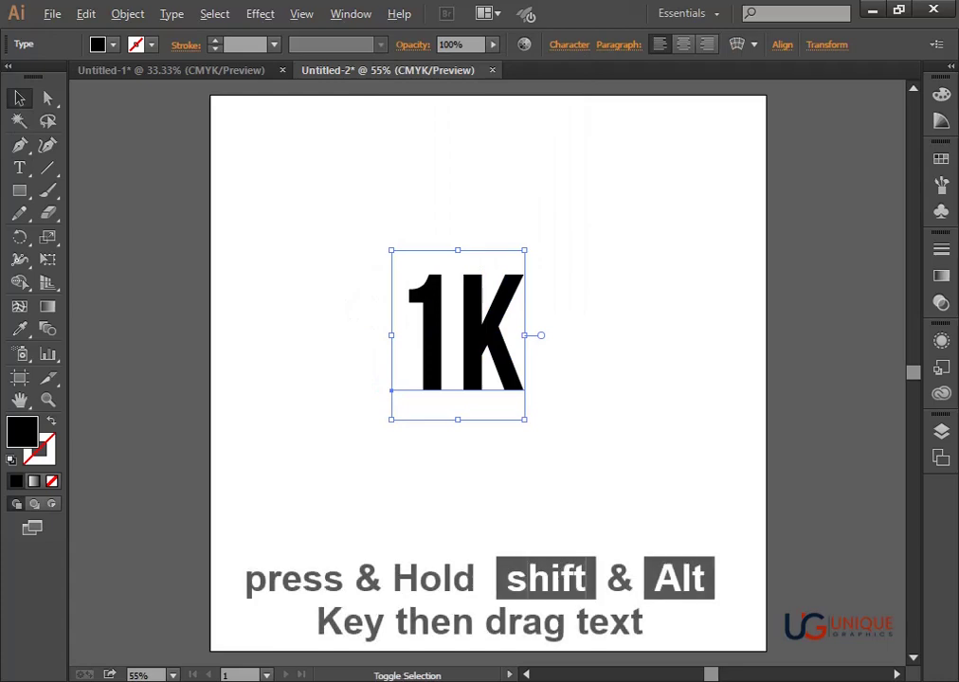
left_click_drag(467, 413, 853, 580)
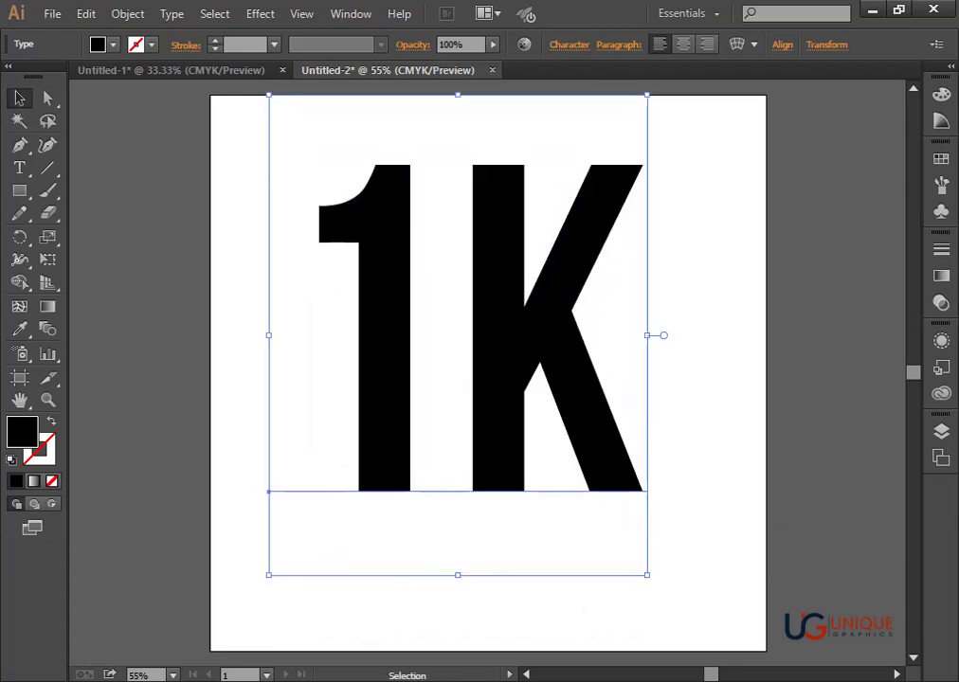
left_click(782, 44)
left_click(626, 93)
left_click(741, 93)
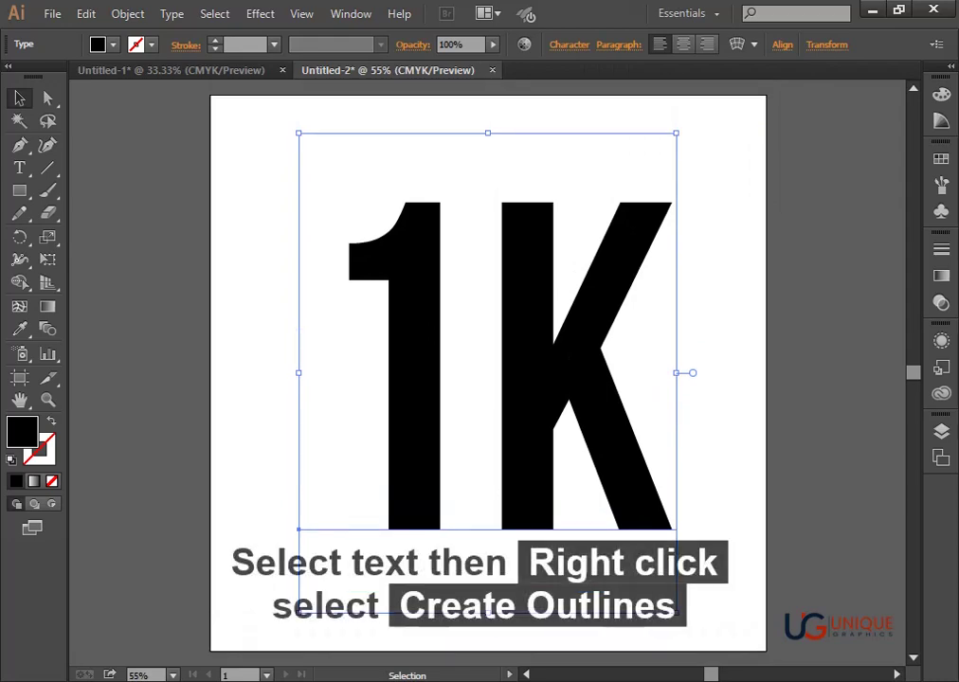
Convert the 1K text to outlines and recentre it on the artboard
right_click(540, 369)
left_click(613, 509)
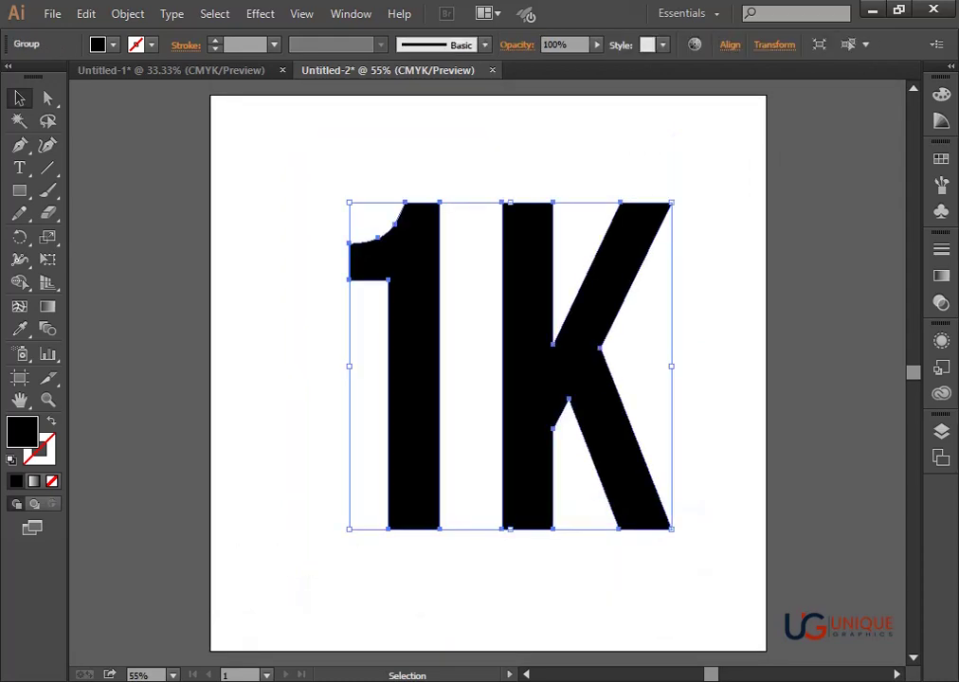
left_click(730, 44)
left_click(689, 93)
left_click(575, 93)
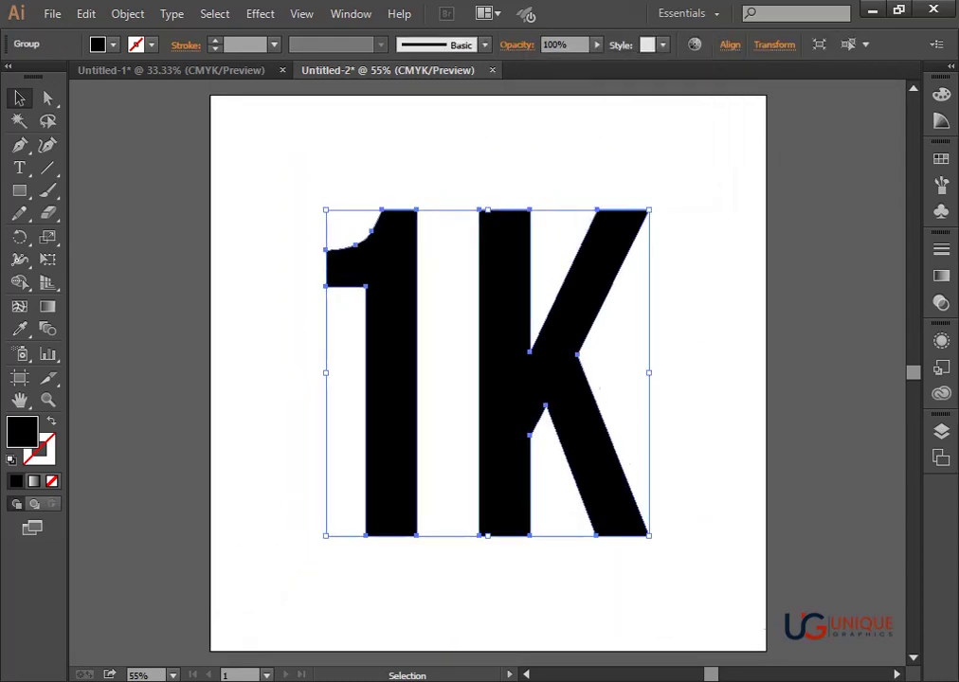
Fill the outlined 1K shapes with teal, then reselect the 1K group
left_click(941, 158)
left_click(800, 212)
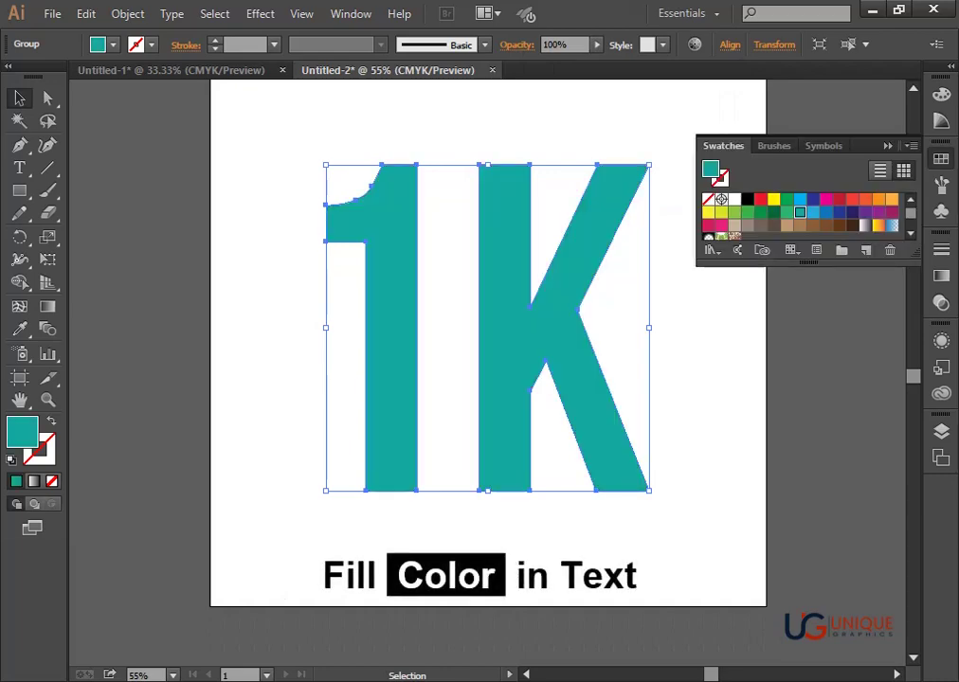
key("ctrl+shift+a")
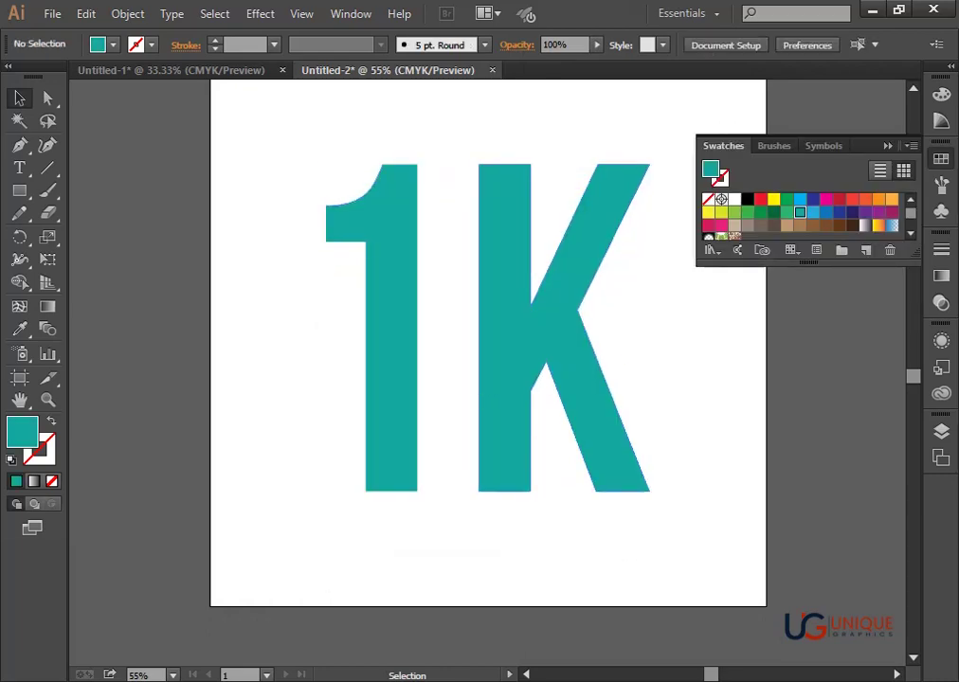
key("ctrl+a")
key("a")
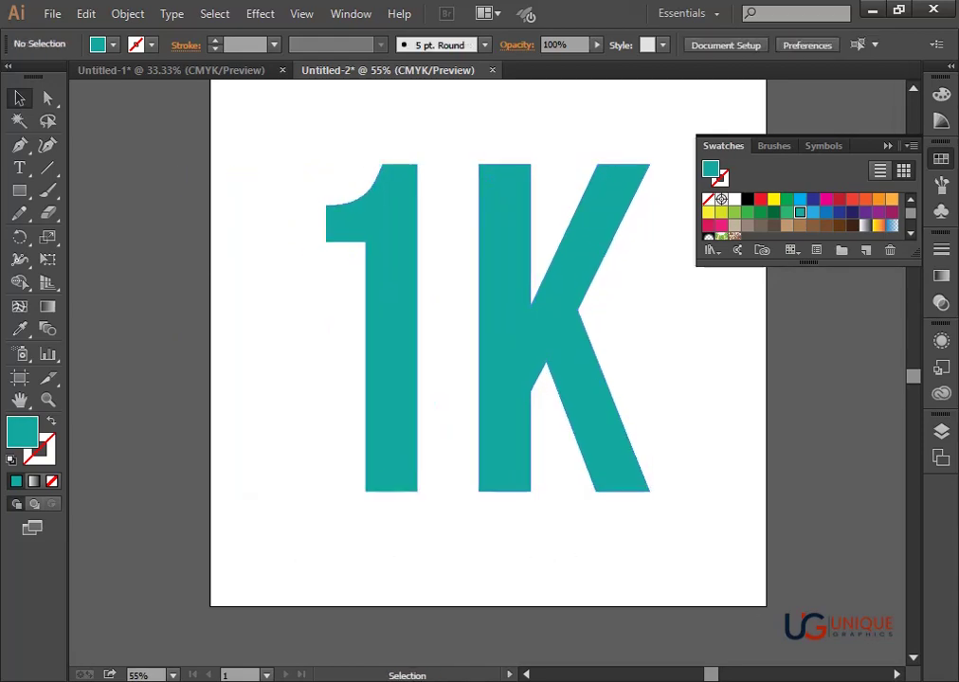
Duplicate the 1K slightly down-right and bring both copies to the front
left_click(127, 13)
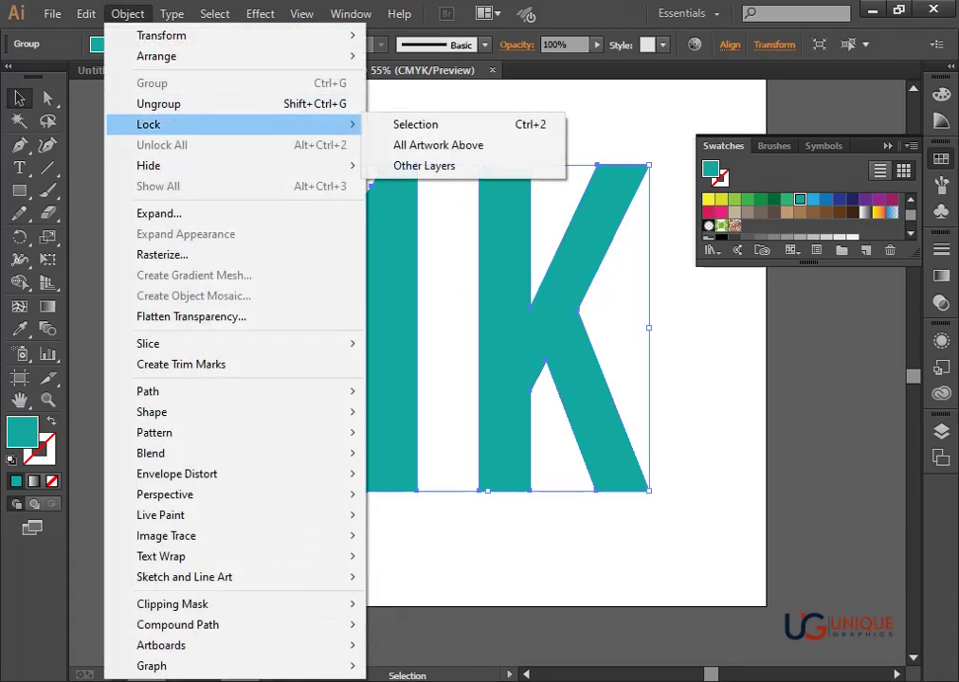
left_click(415, 122)
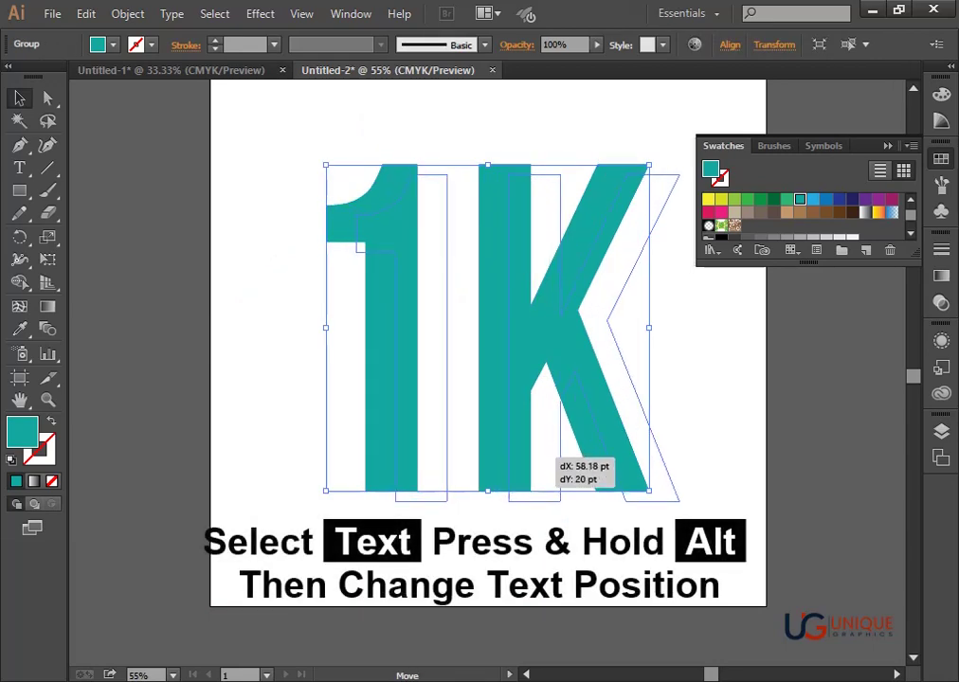
left_click_drag(551, 455, 544, 455)
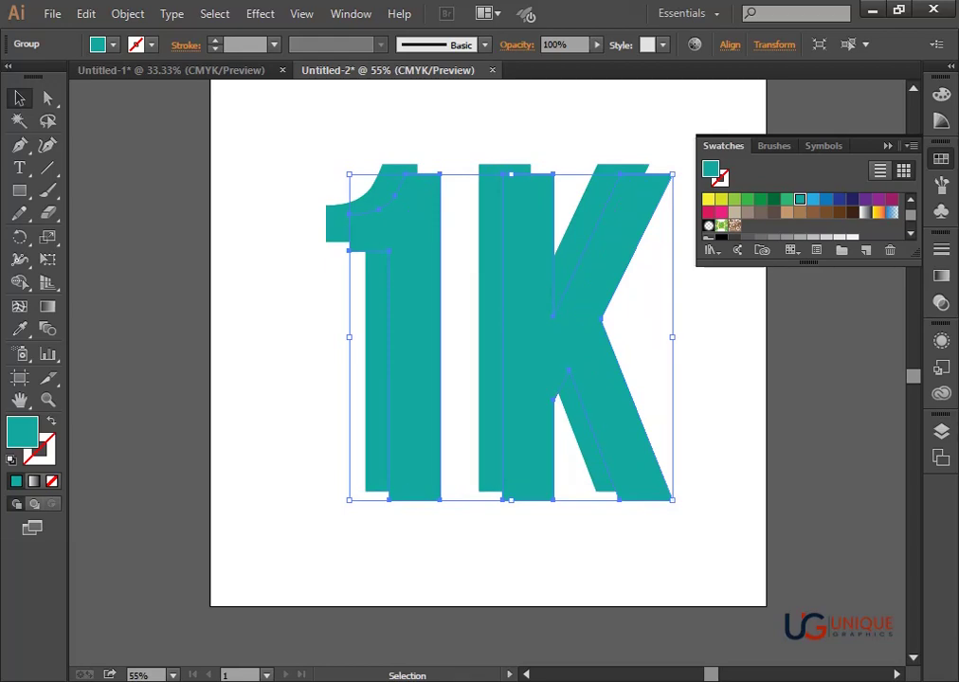
left_click_drag(422, 368, 424, 371)
right_click(427, 379)
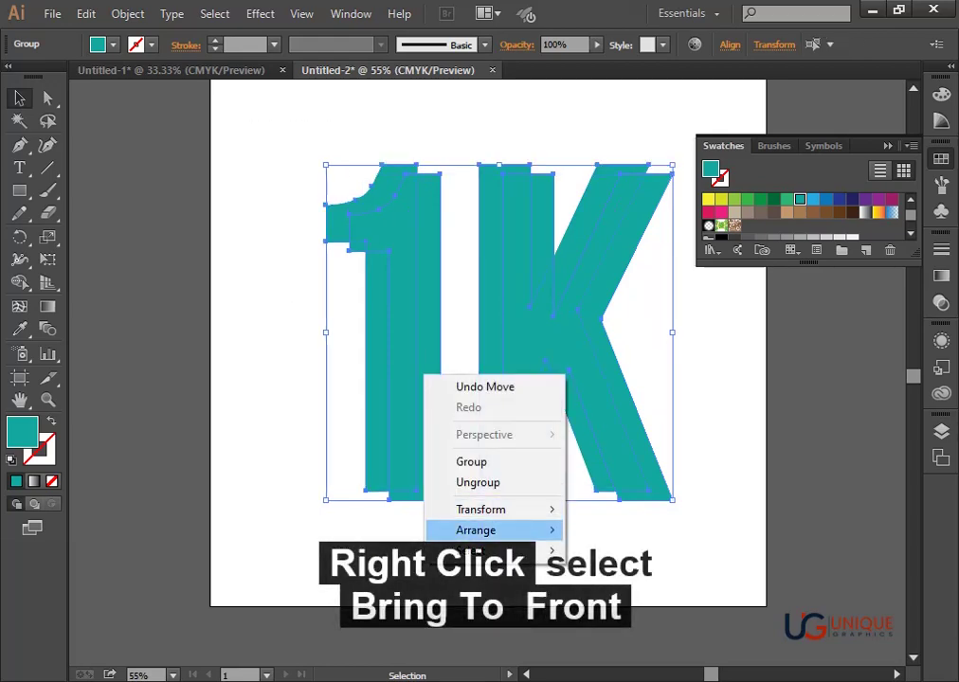
left_click(627, 530)
key("ctrl+shift+a")
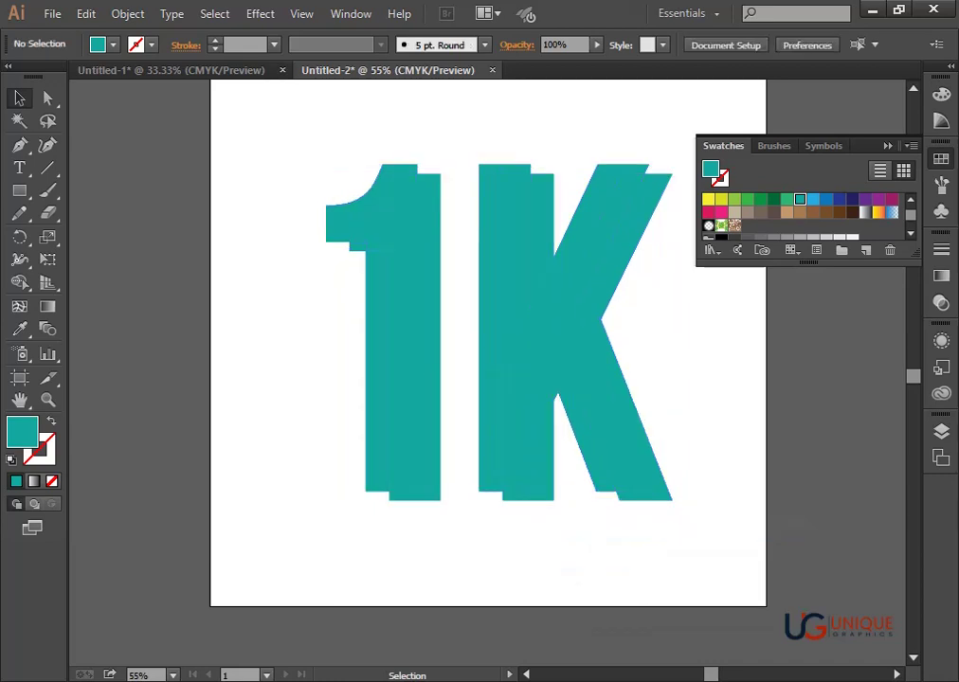
Fill the front 1K copy light grey and the back copy dark grey
left_click(664, 488)
left_click(813, 214)
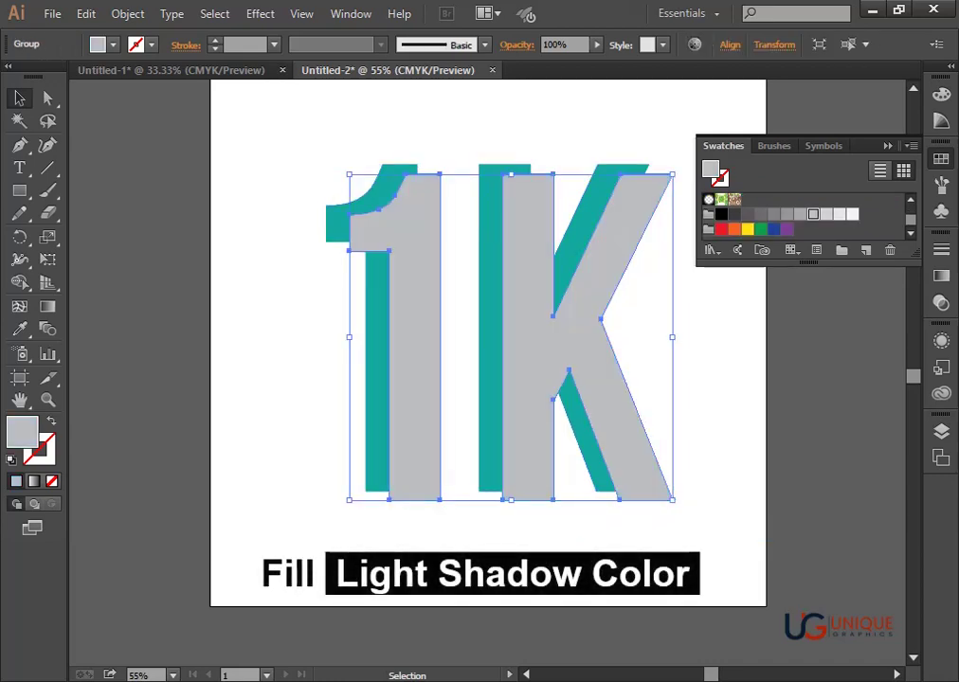
key("ctrl+shift+a")
left_click(377, 379)
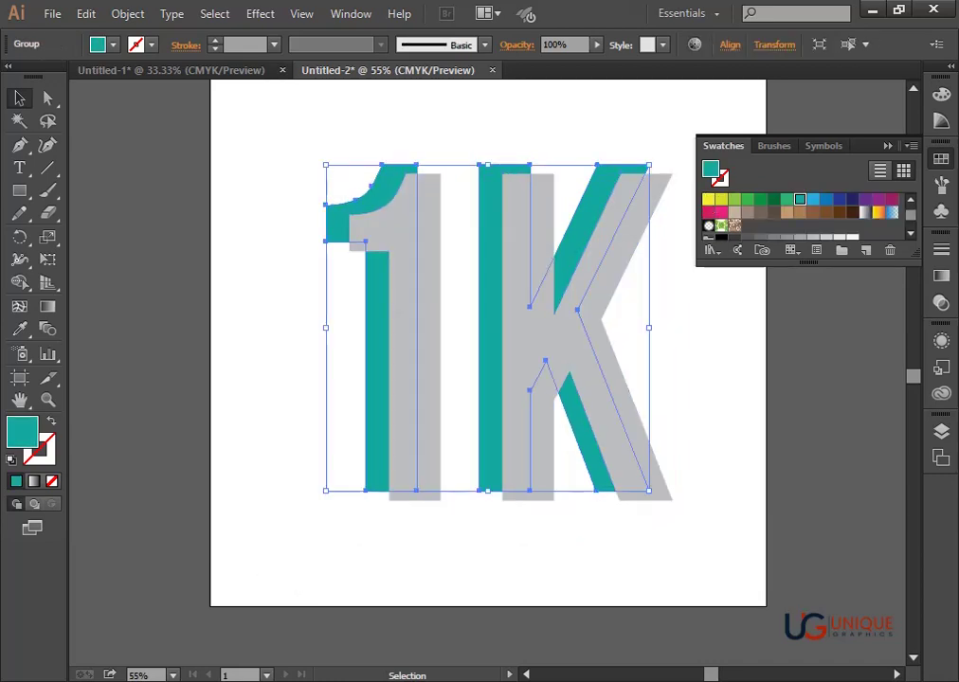
scroll(805, 214, "down", 2)
left_click(760, 214)
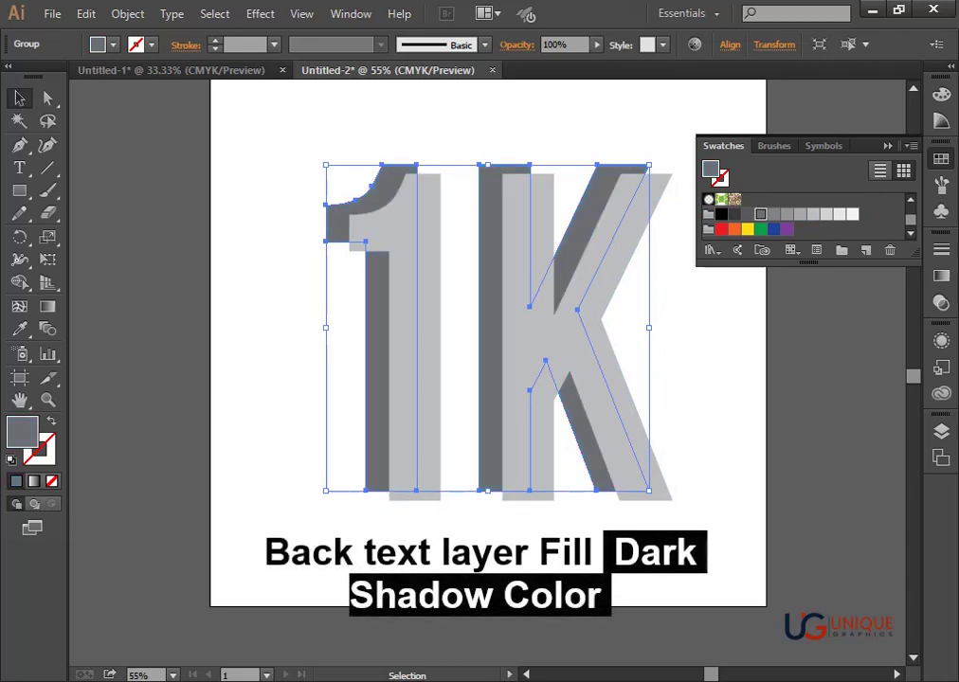
key("ctrl+shift+a")
Bring the dark grey 1K in front, then select both grey copies
right_click(374, 396)
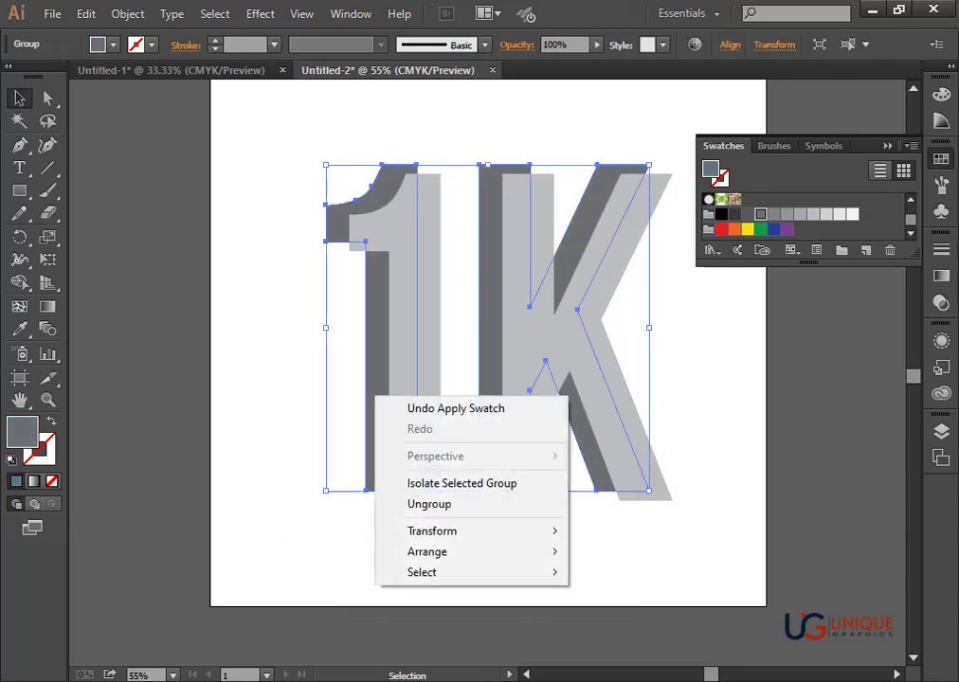
left_click(616, 548)
key("ctrl+shift+a")
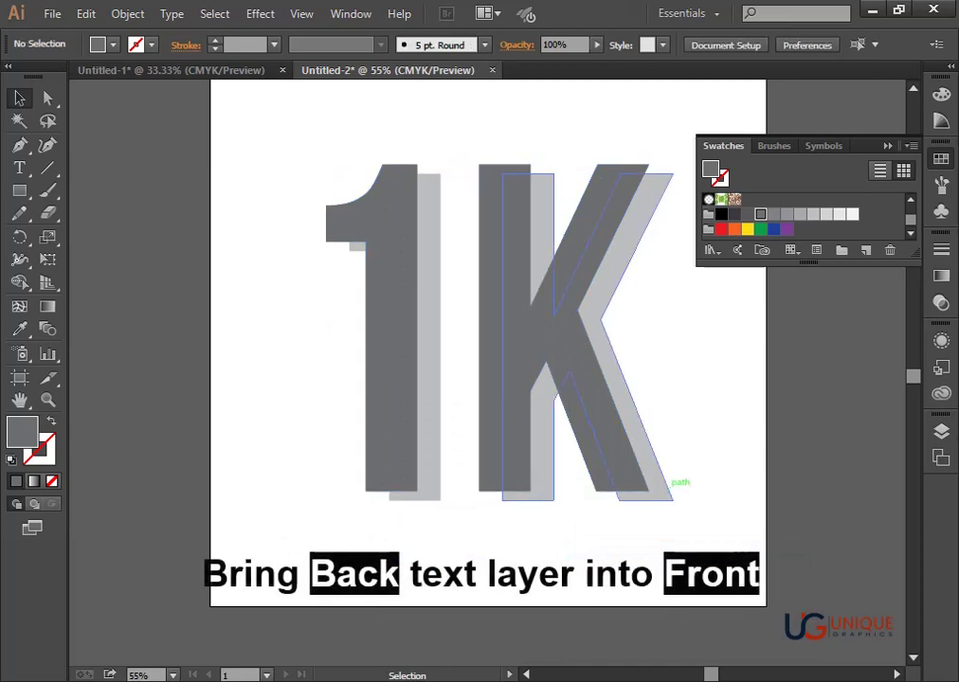
left_click(659, 485)
left_click(398, 284, "shift")
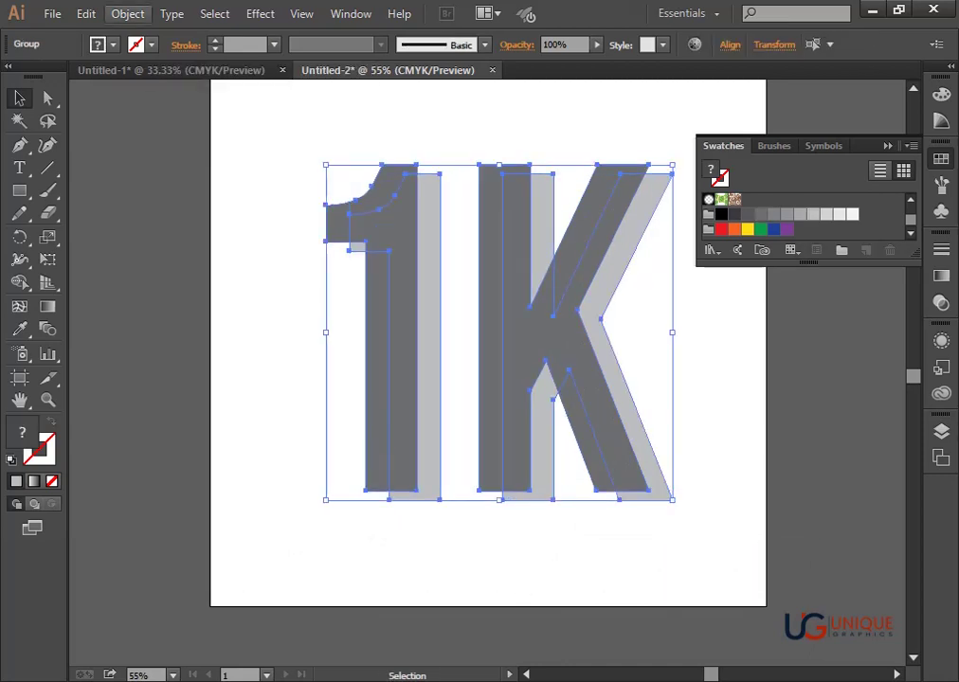
left_click(127, 13)
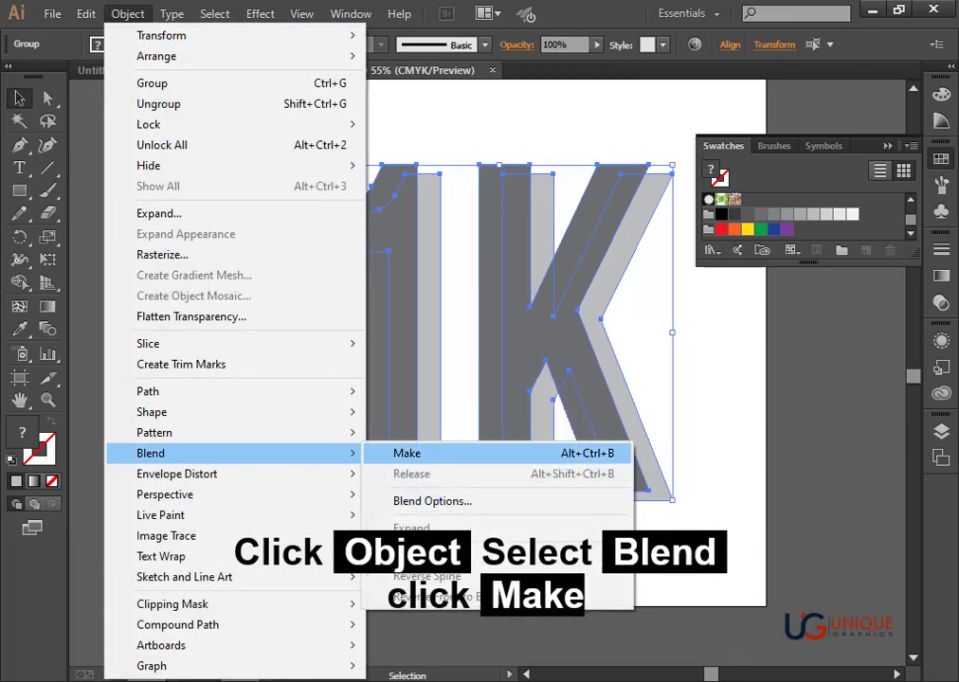
Blend the two grey 1K copies and recolour one blend shape a lighter grey
left_click(402, 452)
key("ctrl+shift+a")
left_click(670, 491)
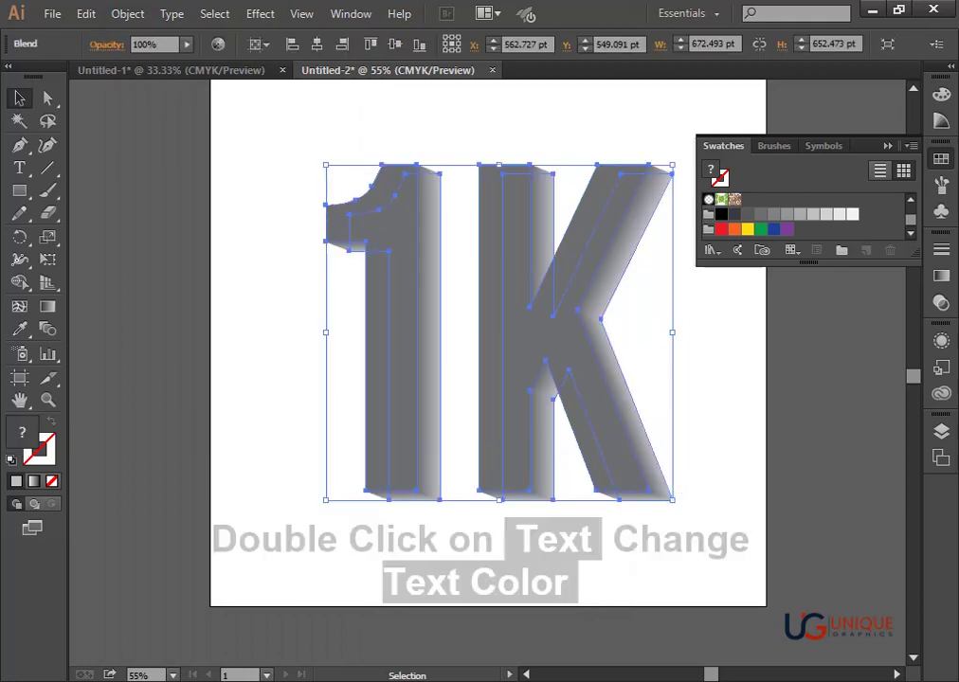
double_click(669, 491)
left_click(669, 489)
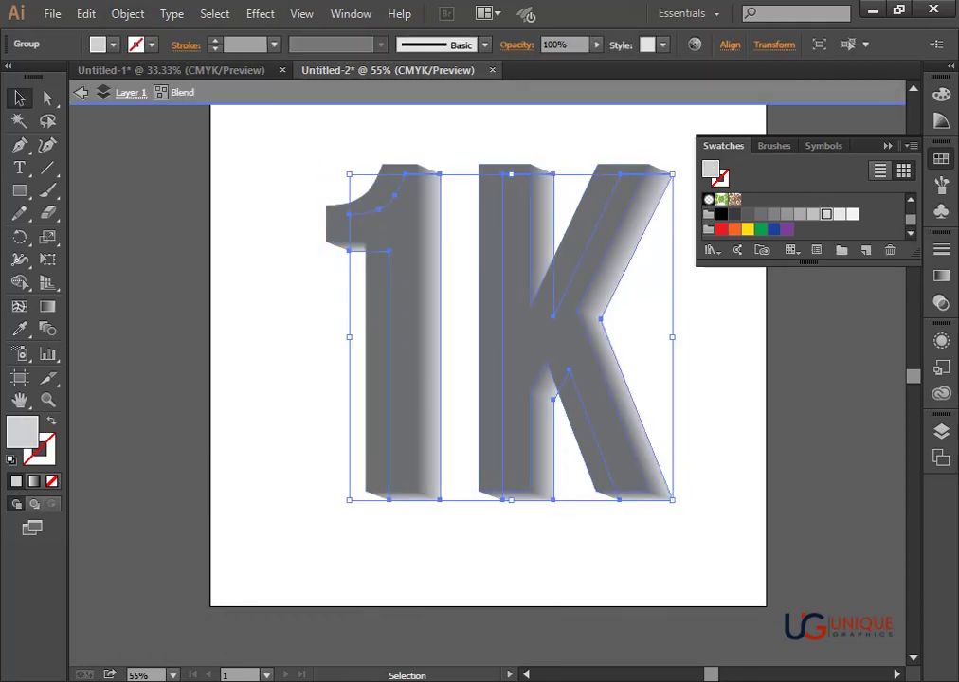
left_click(760, 214)
left_click(773, 214)
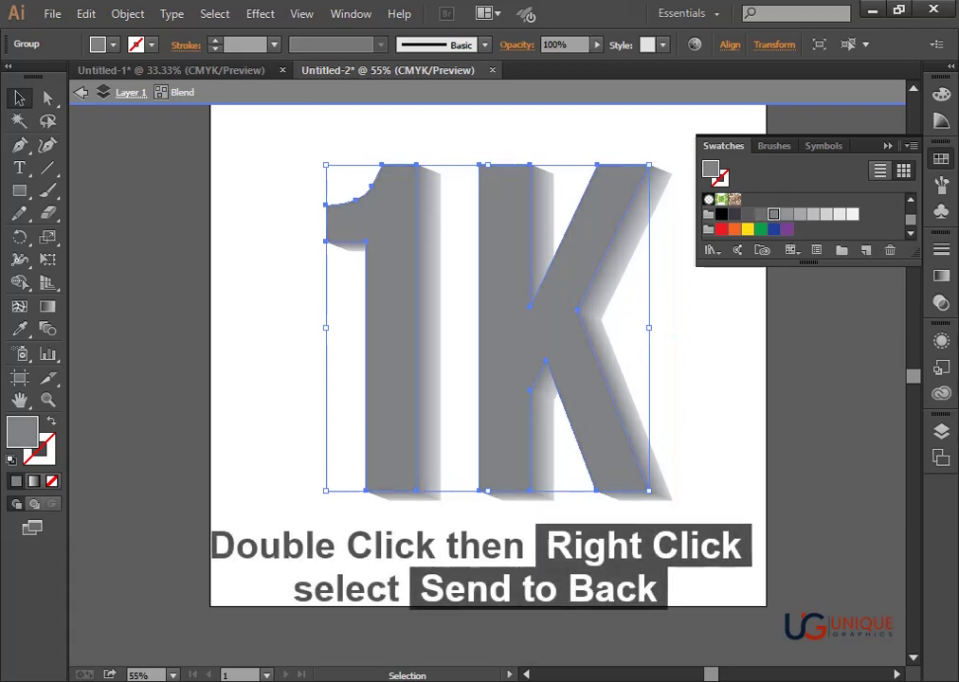
key("Escape")
Send the grey blend behind the teal 1K letters
key("ctrl+a")
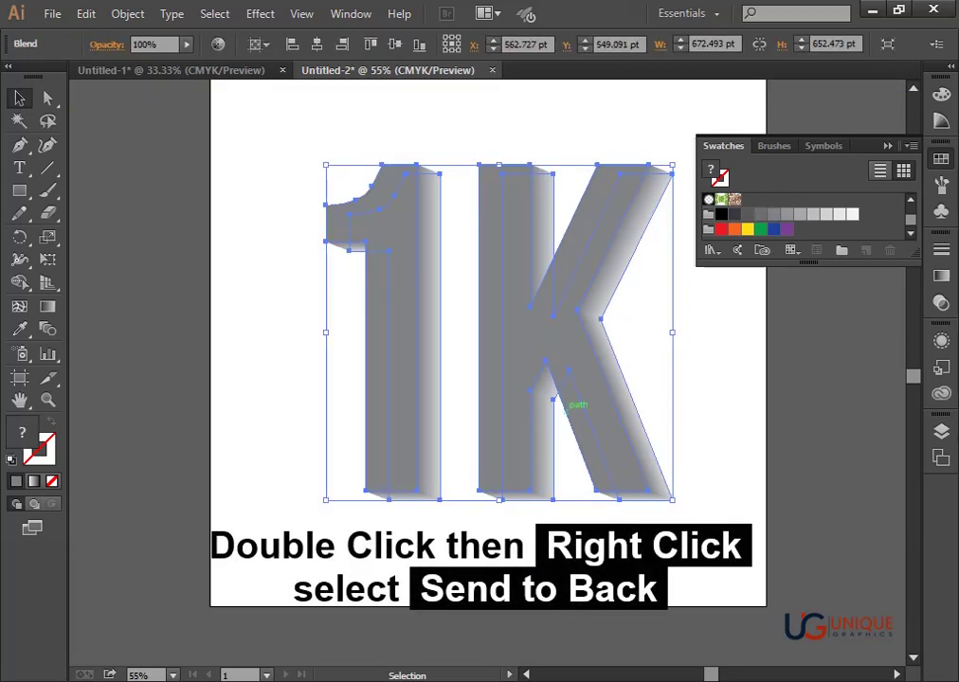
right_click(530, 406)
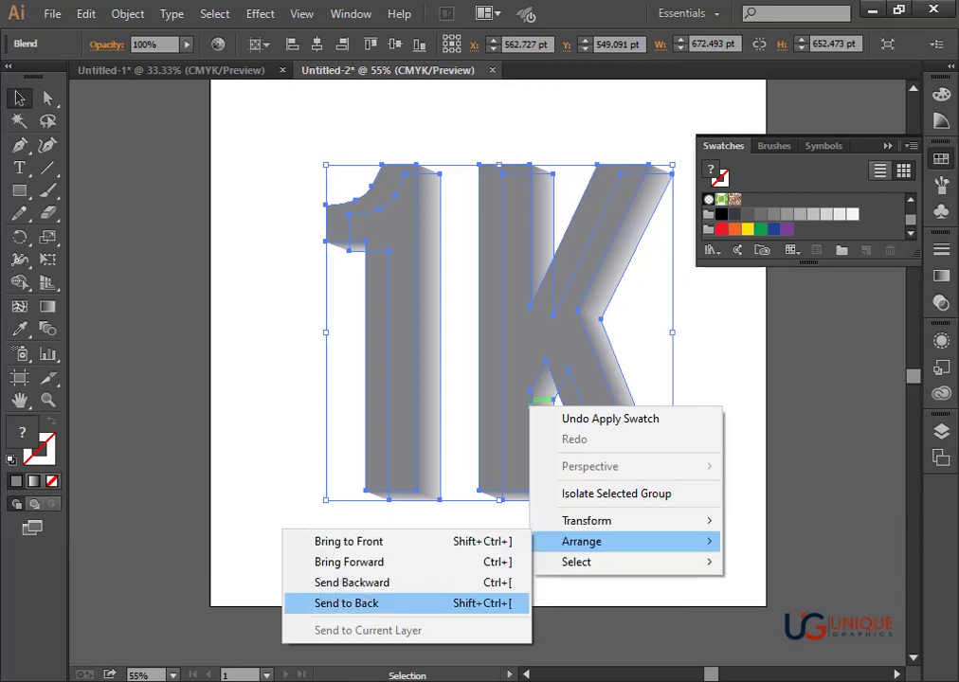
left_click(379, 602)
key("ctrl+shift+a")
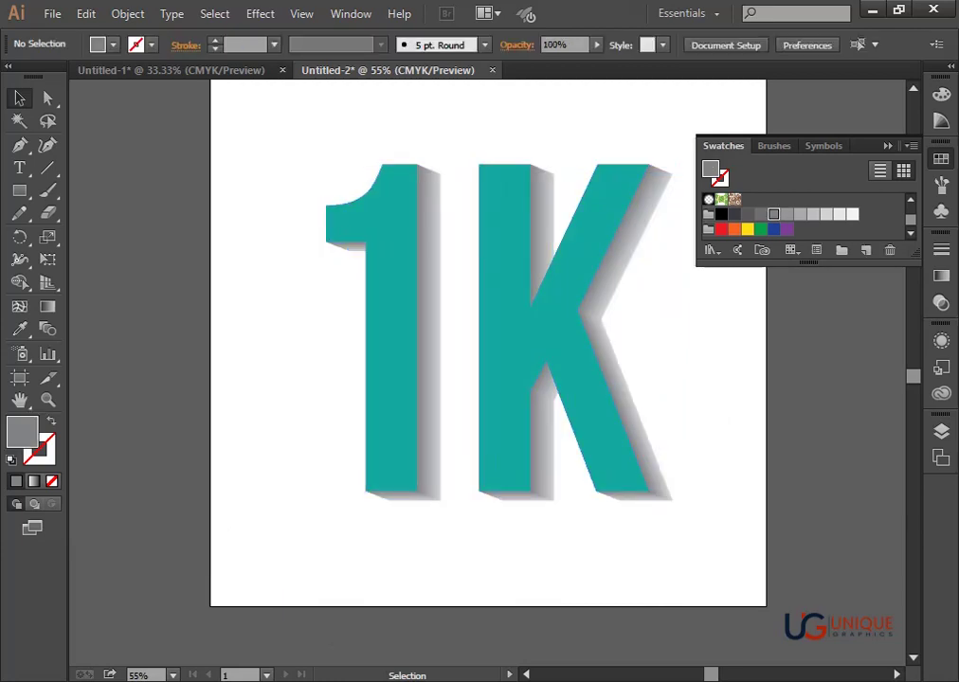
Zoom in and out around the 1K artwork to view it
key("ctrl+minus")
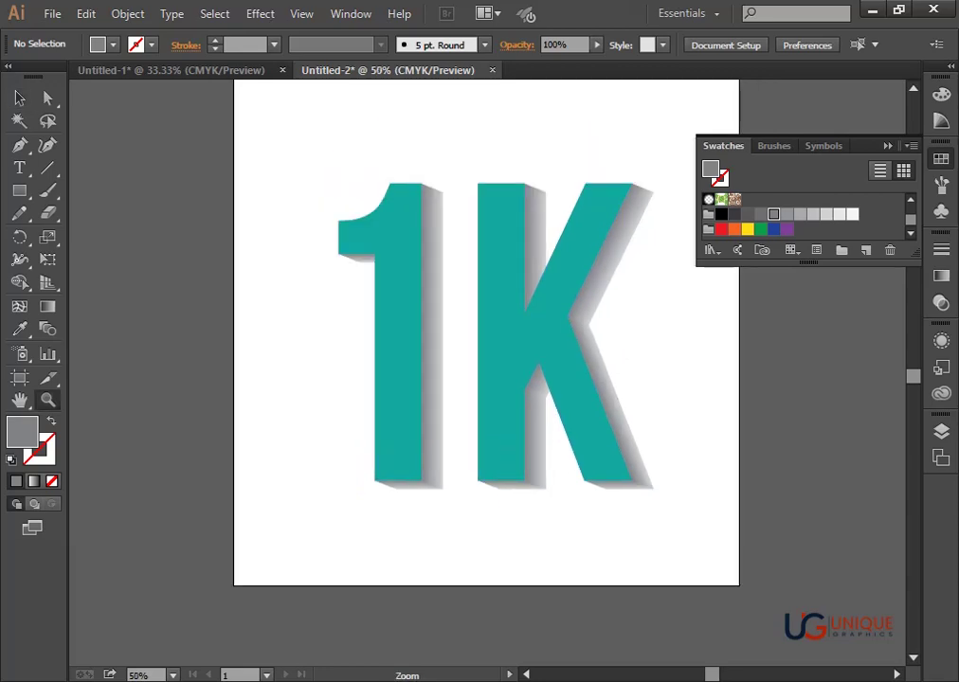
key("ctrl+minus")
key("ctrl+plus")
key("ctrl+plus")
key("ctrl+plus")
key("ctrl+plus")
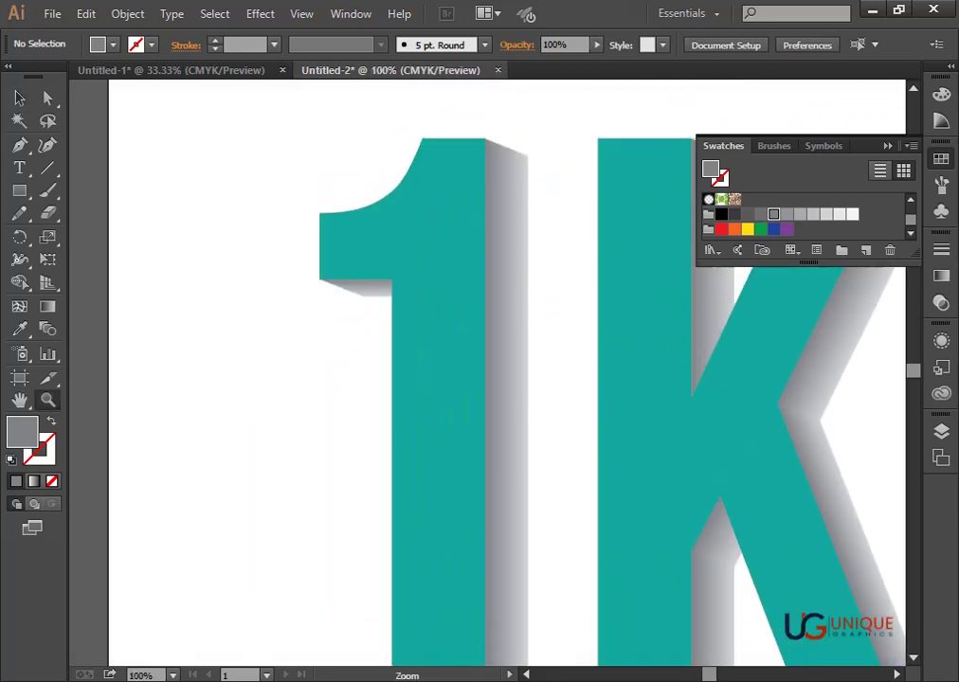
key("ctrl+minus")
key("ctrl+minus")
key("ctrl+minus")
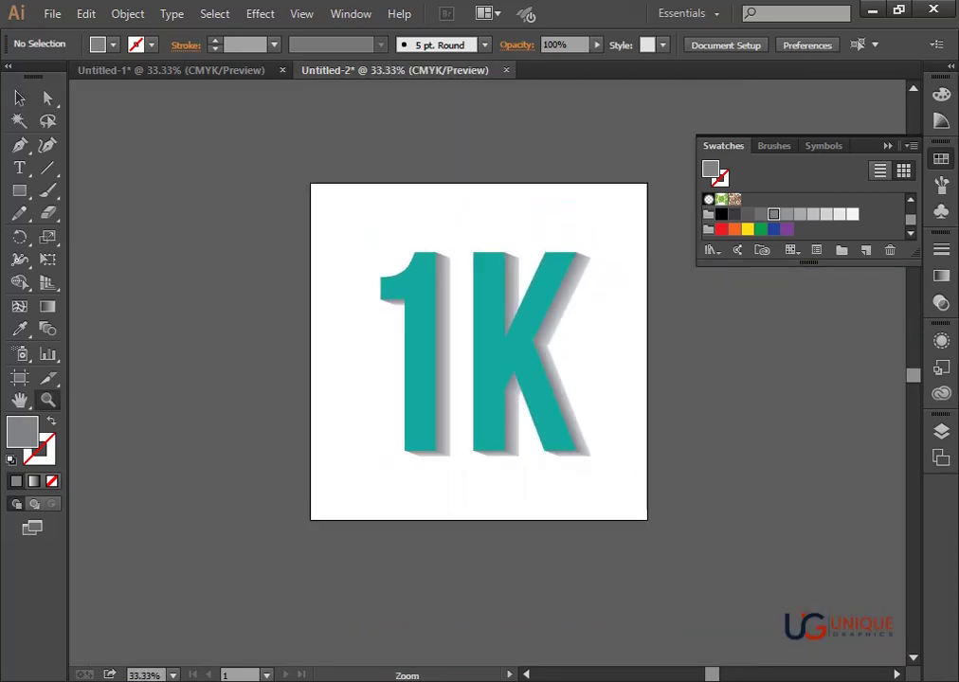
key("ctrl+plus")
key("ctrl+plus")
scroll(436, 369, "down", 2)
scroll(436, 370, "up", 1)
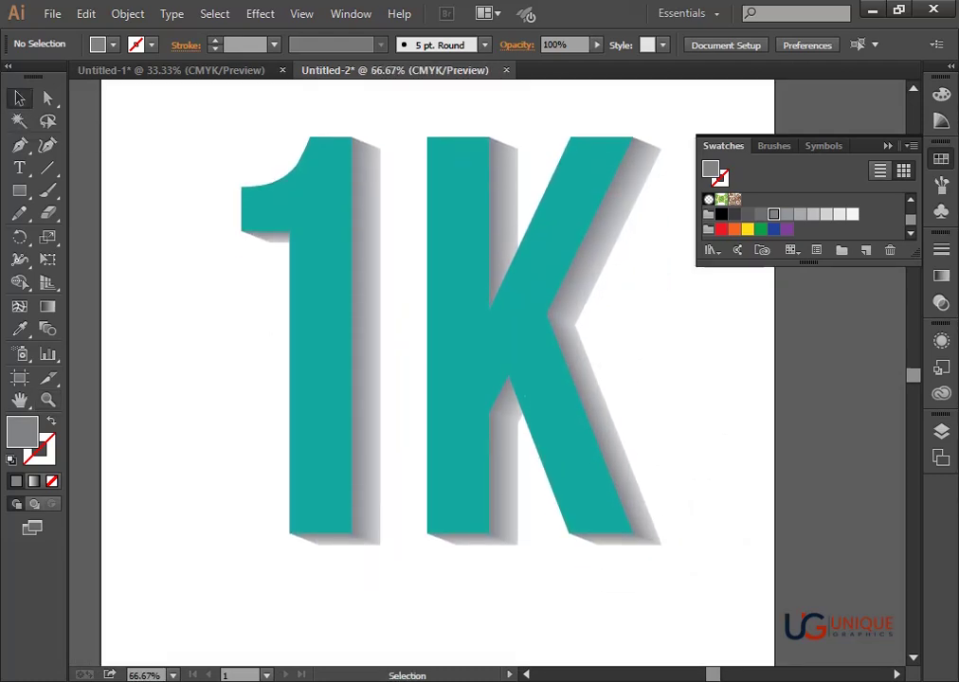
Zoom in on the 1K's shadow, pan across it, then zoom back out
key("z")
left_click(303, 296)
scroll(474, 370, "down", 2)
scroll(474, 370, "up", 2)
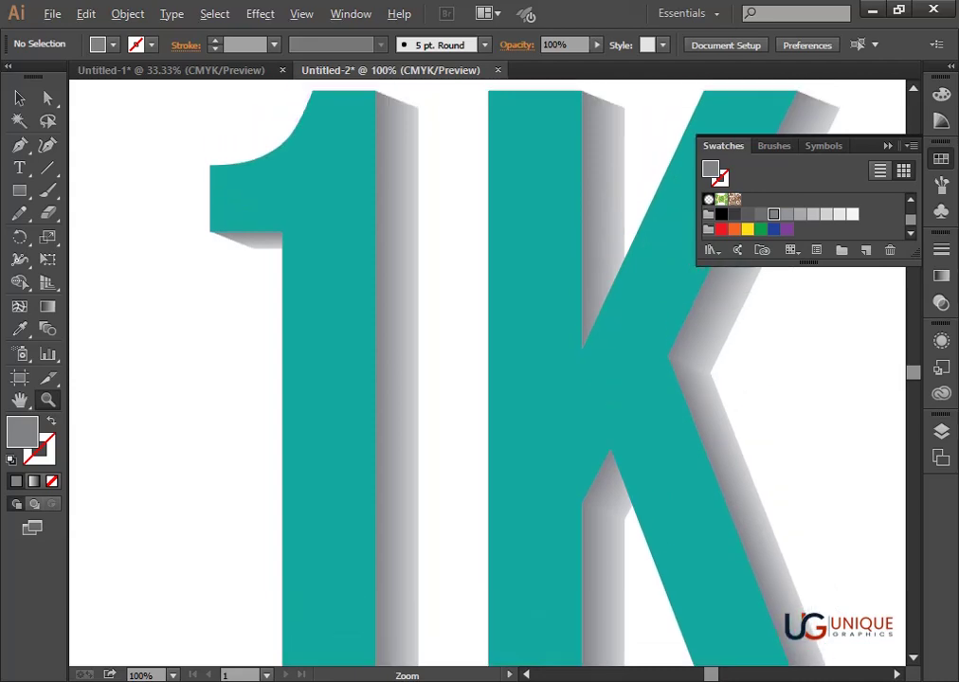
key("ctrl+minus")
left_click_drag(474, 379, 407, 329)
key("ctrl+minus")
key("p")
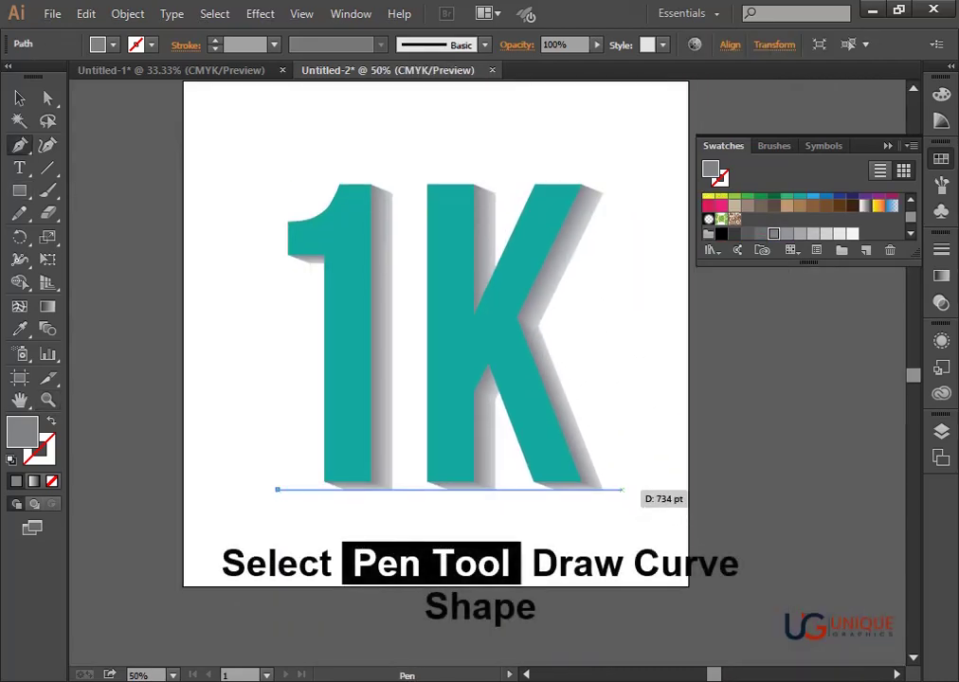
Draw an arching curve under the 1K with no fill and a stroke outline
left_click_drag(622, 490, 653, 519)
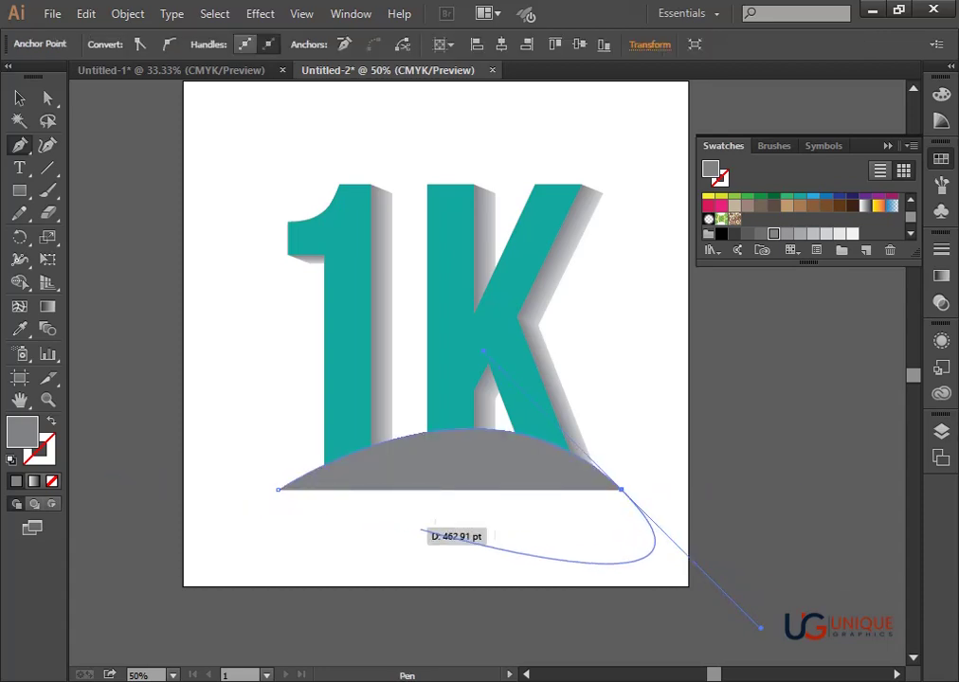
key("shift+x")
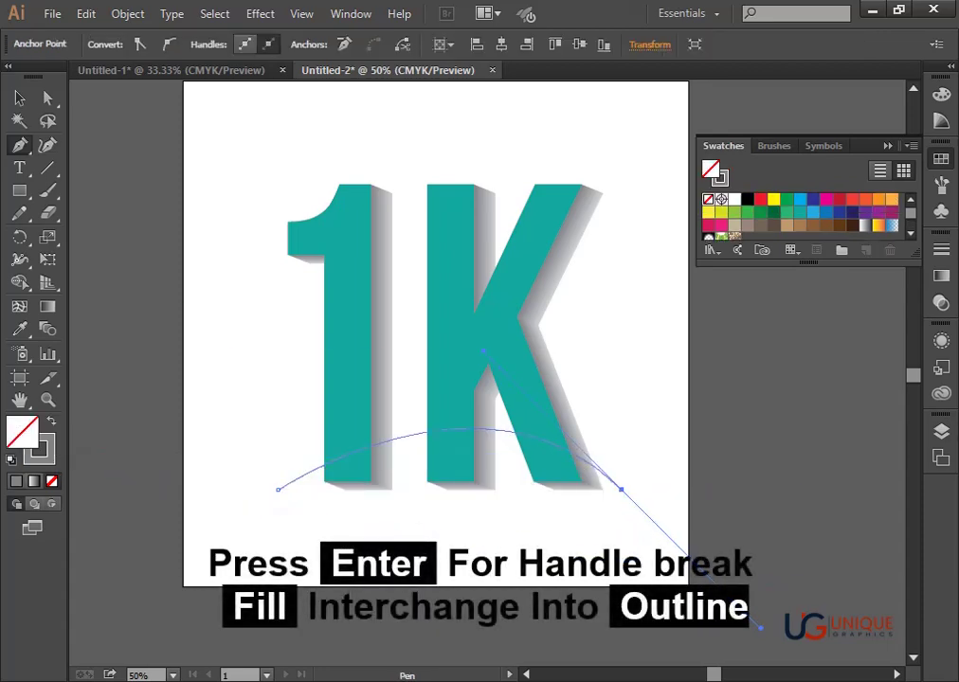
key("v")
key("ctrl+shift+a")
Give the arc an 80 pt tapered-profile stroke and place a copy at lower left
left_click(296, 479)
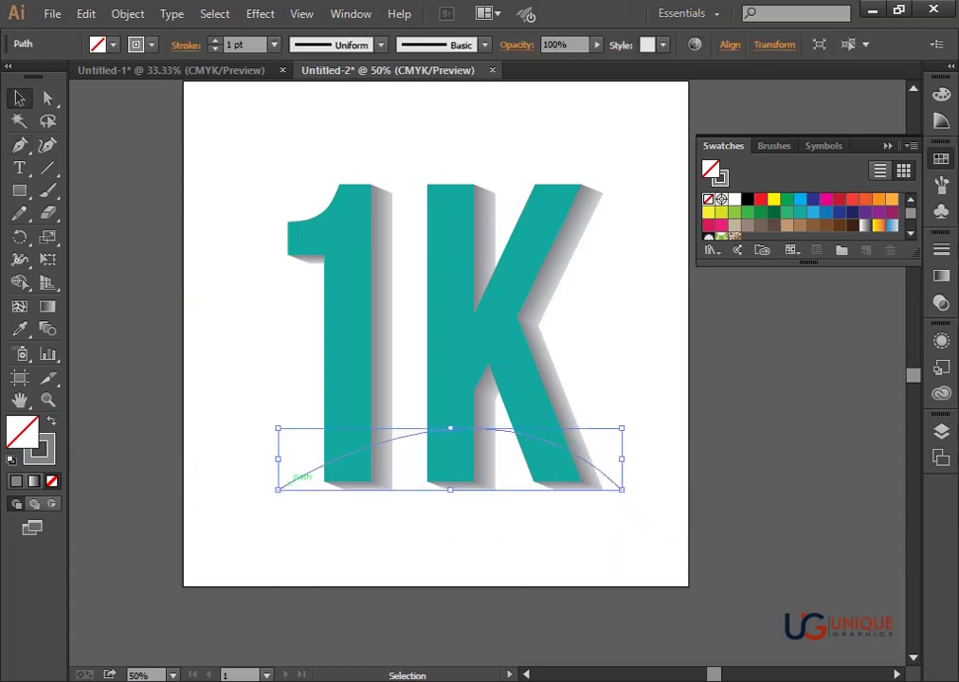
double_click(242, 44)
type("80")
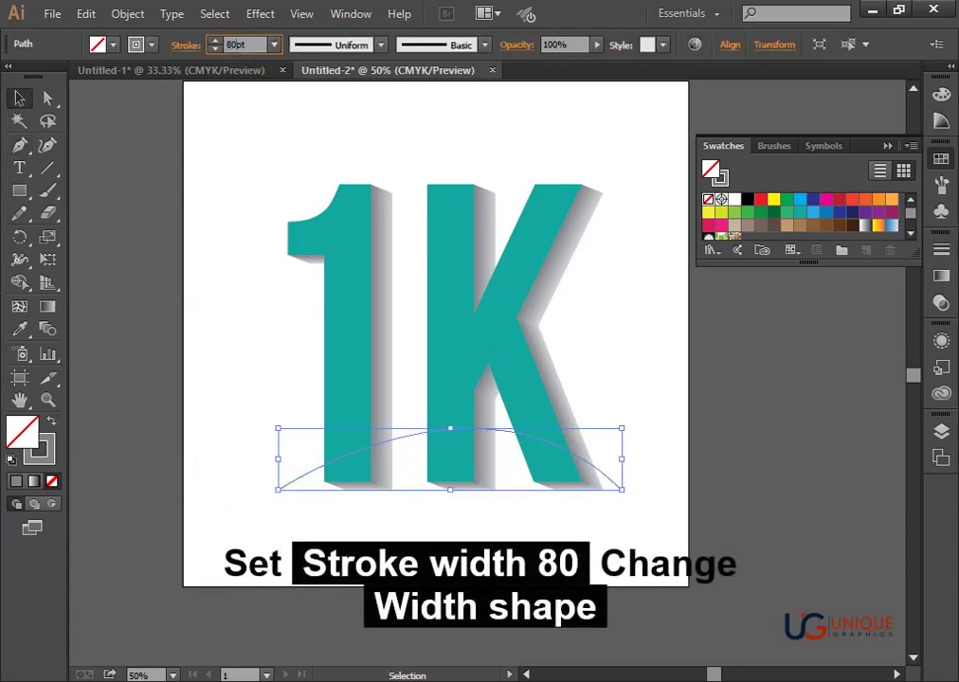
key("Return")
left_click(381, 45)
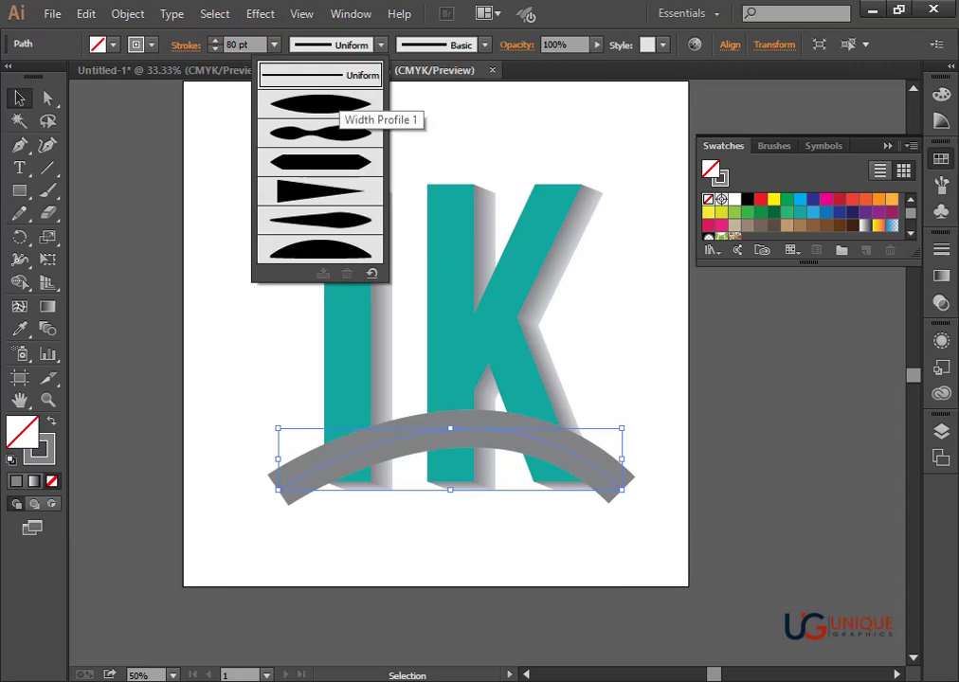
left_click(317, 101)
key("ctrl+shift+a")
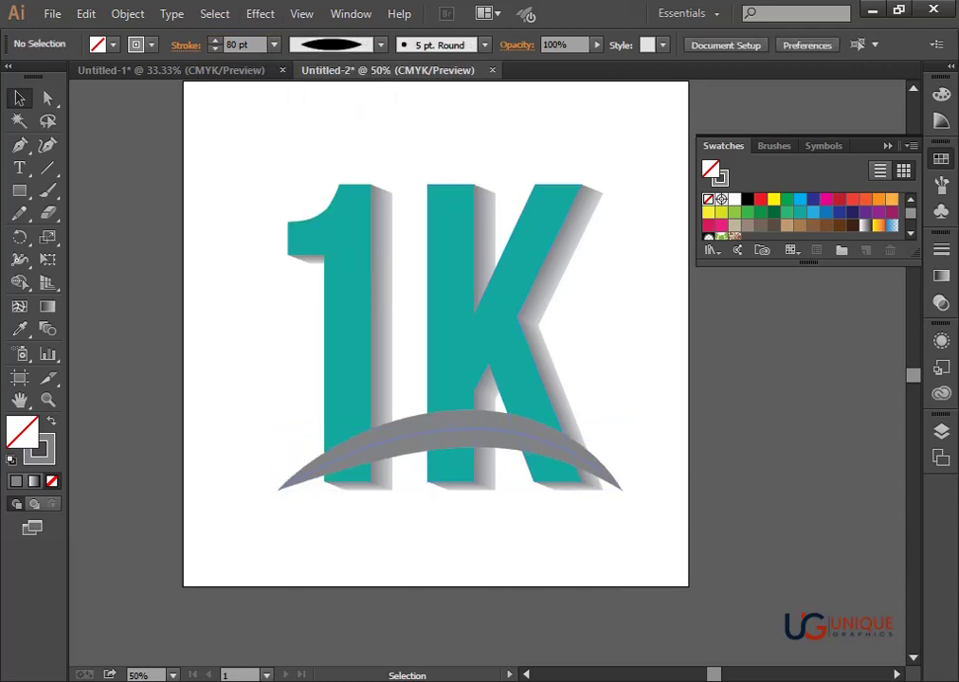
left_click(451, 431)
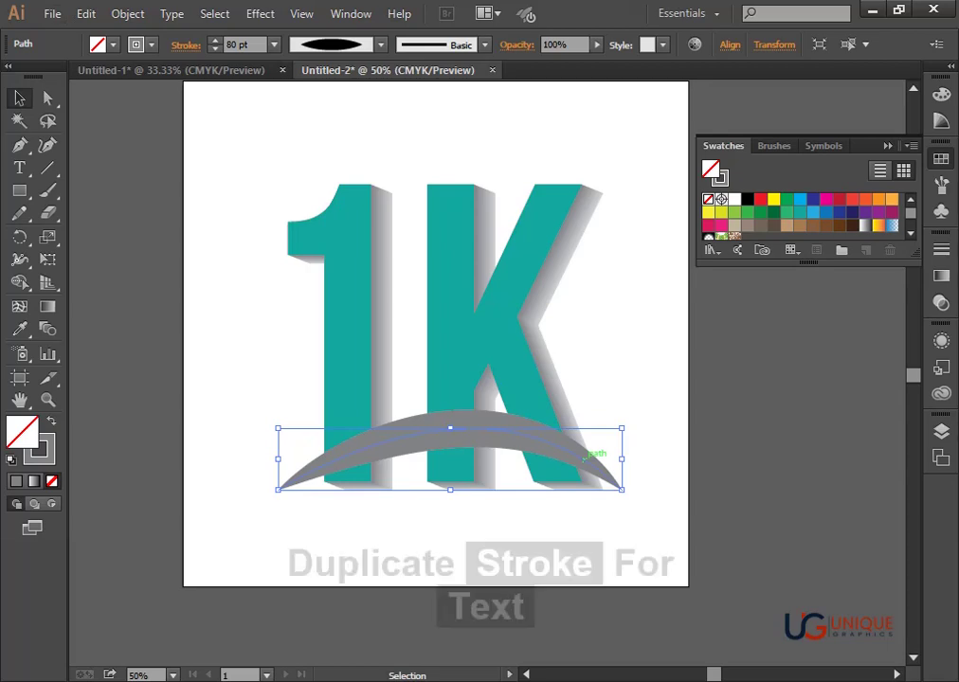
left_click_drag(584, 459, 389, 593)
Outline the stroke of the arc under the 1K into a filled shape
key("ctrl+shift+a")
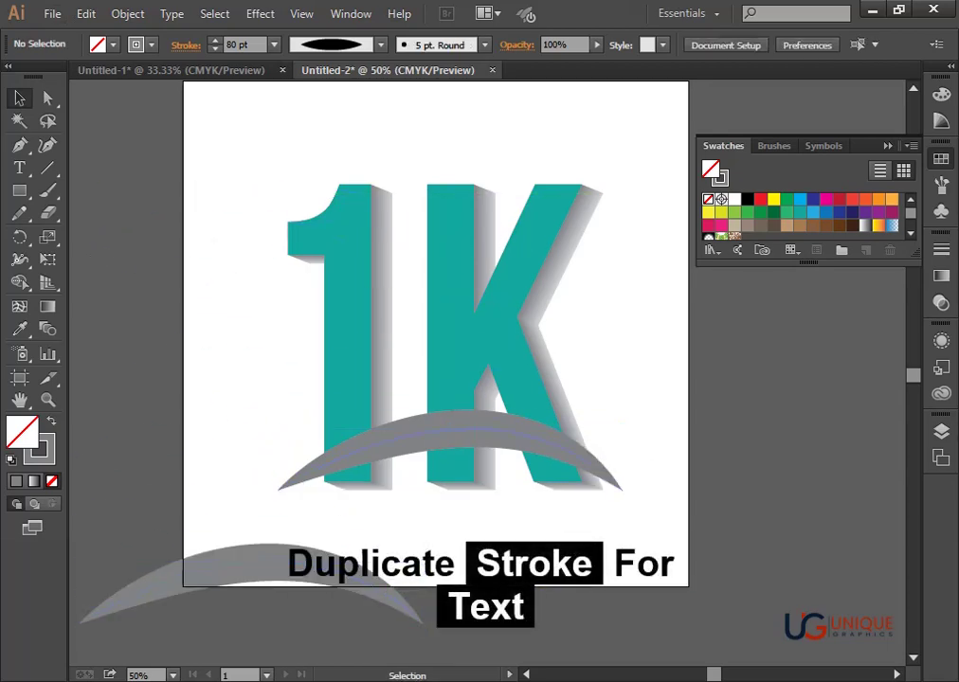
left_click(502, 431)
left_click(127, 14)
mouse_move(147, 391)
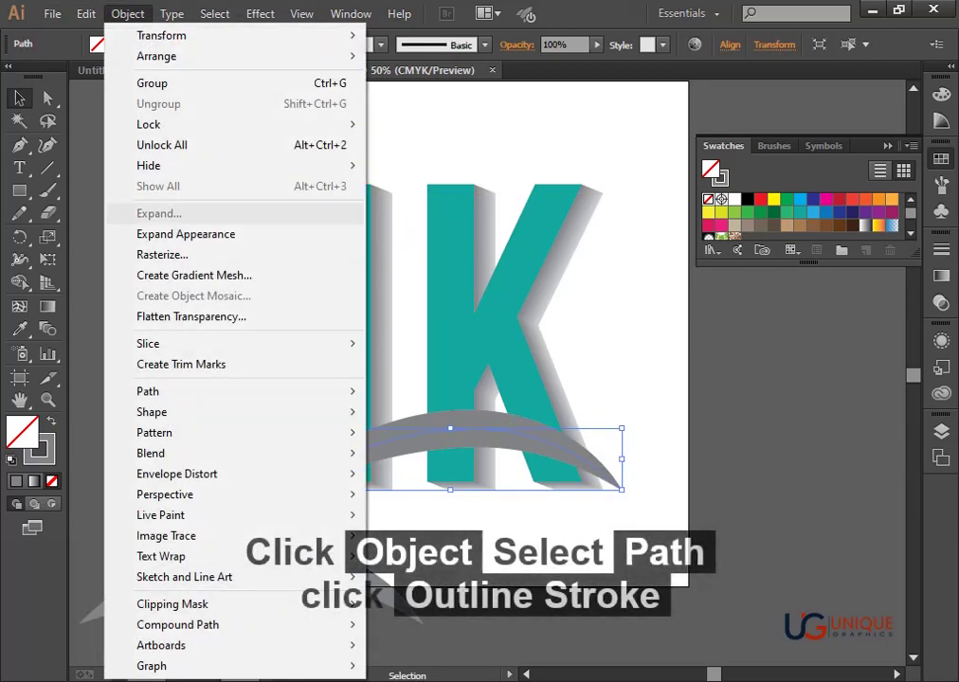
left_click(428, 438)
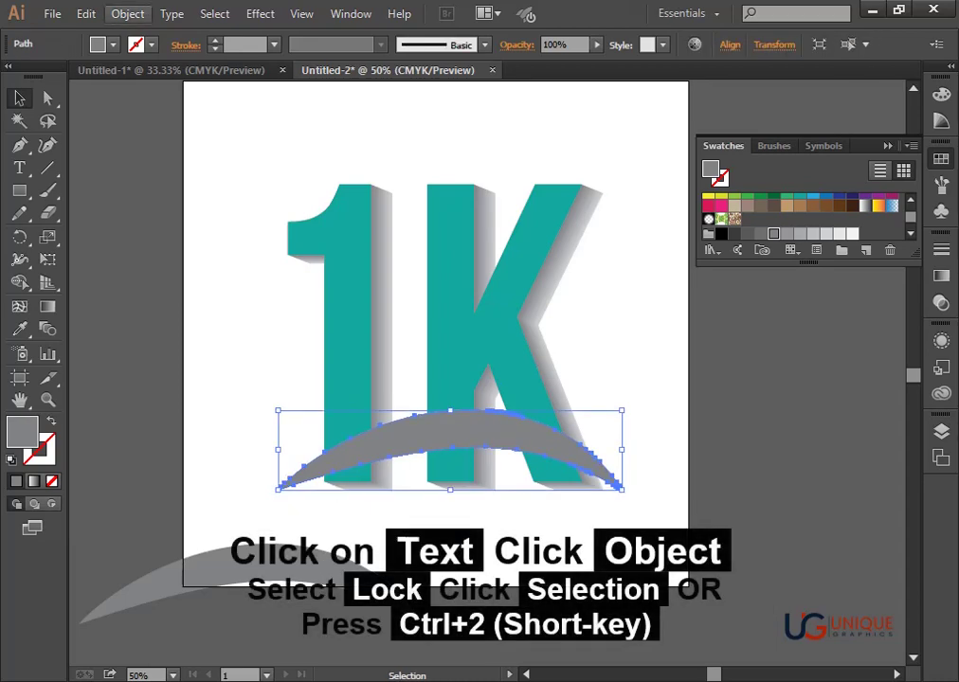
left_click(127, 13)
Duplicate the gray arc straight below the original and widen the copy
left_click(408, 122)
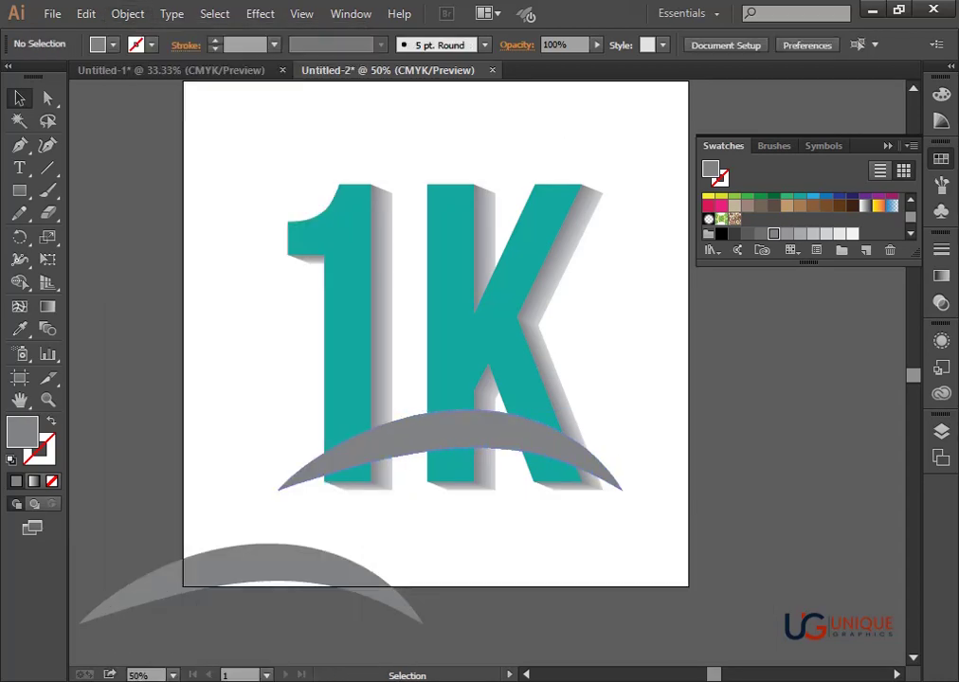
left_click(450, 443)
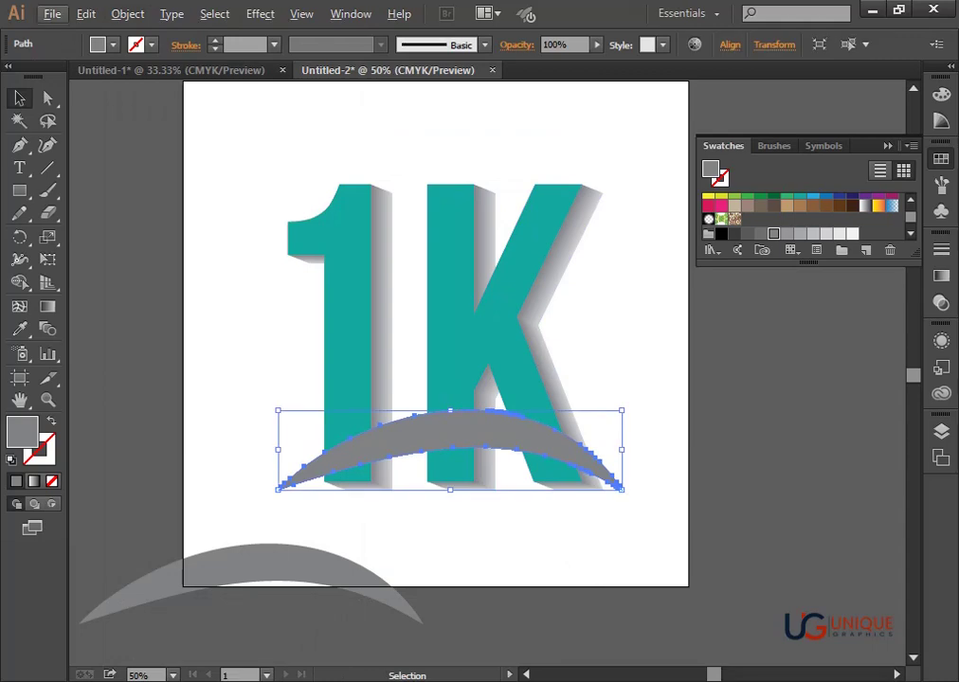
mouse_move(450, 446)
left_mouse_down()
mouse_move(451, 477)
mouse_move(451, 466)
left_mouse_up()
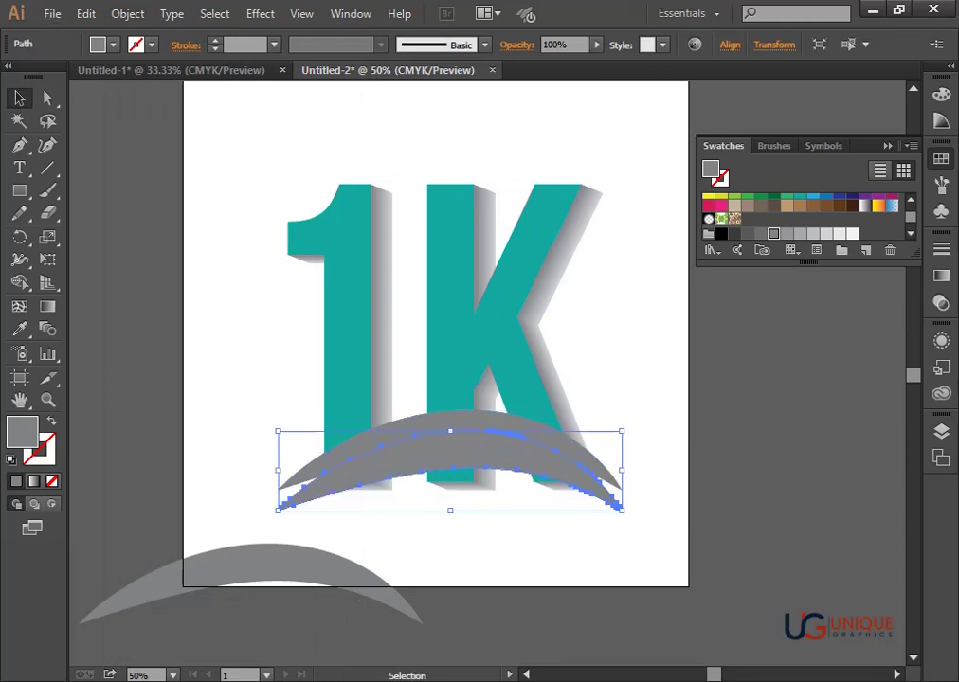
left_click_drag(621, 470, 623, 467)
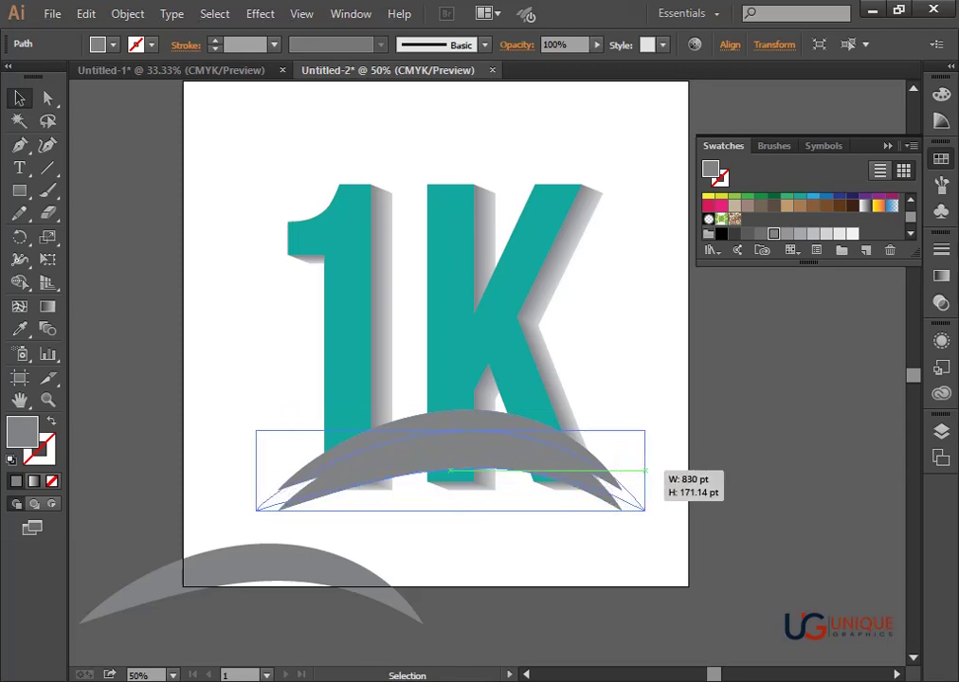
left_click_drag(646, 470, 645, 471)
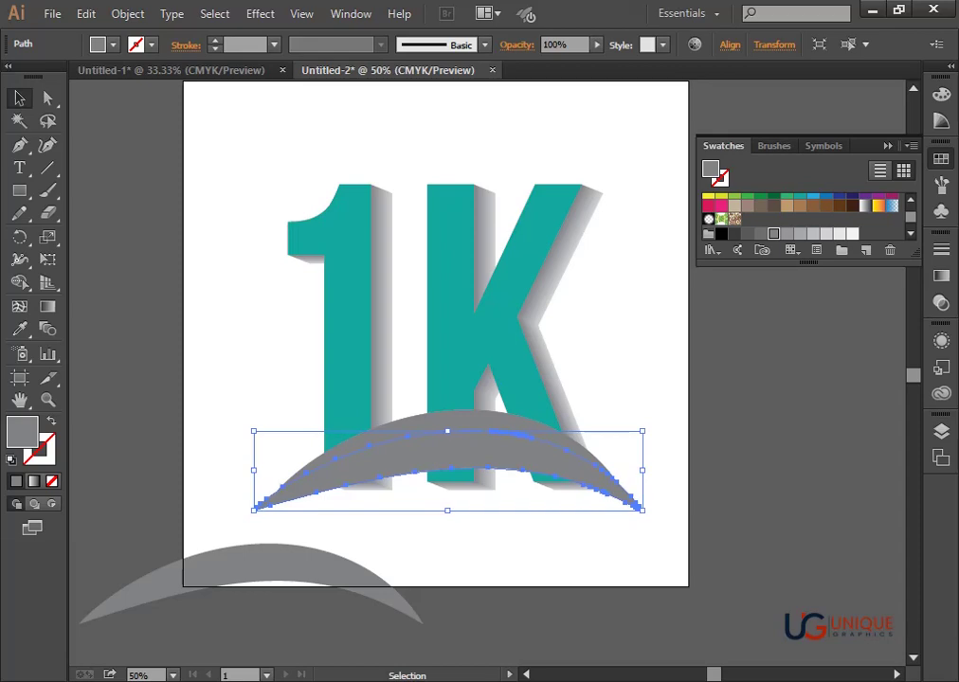
Bring the lower arc copy in front of the 1K letters with Arrange > Bring to Front
key("ctrl+shift+a")
left_click(447, 440)
key("ctrl+shift+a")
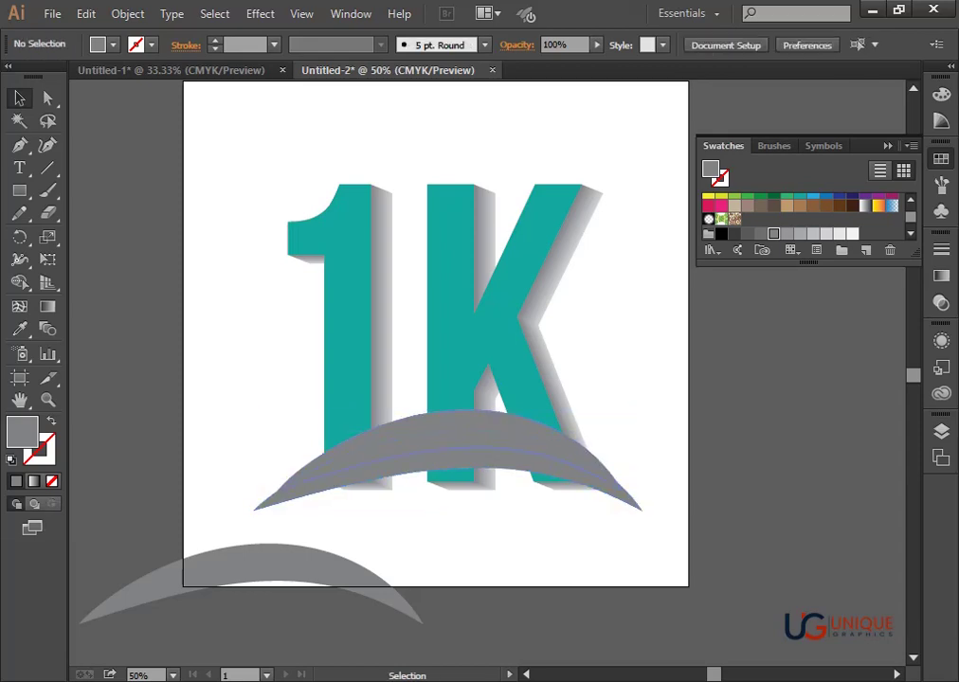
right_click(528, 430)
left_click(347, 395)
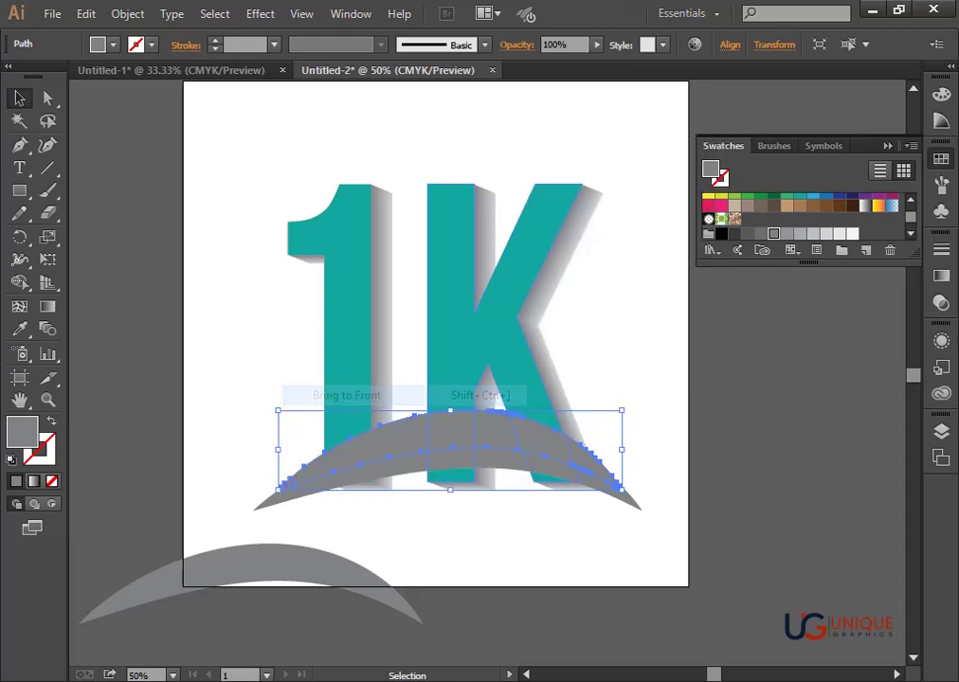
key("ctrl+shift+a")
left_click(639, 507)
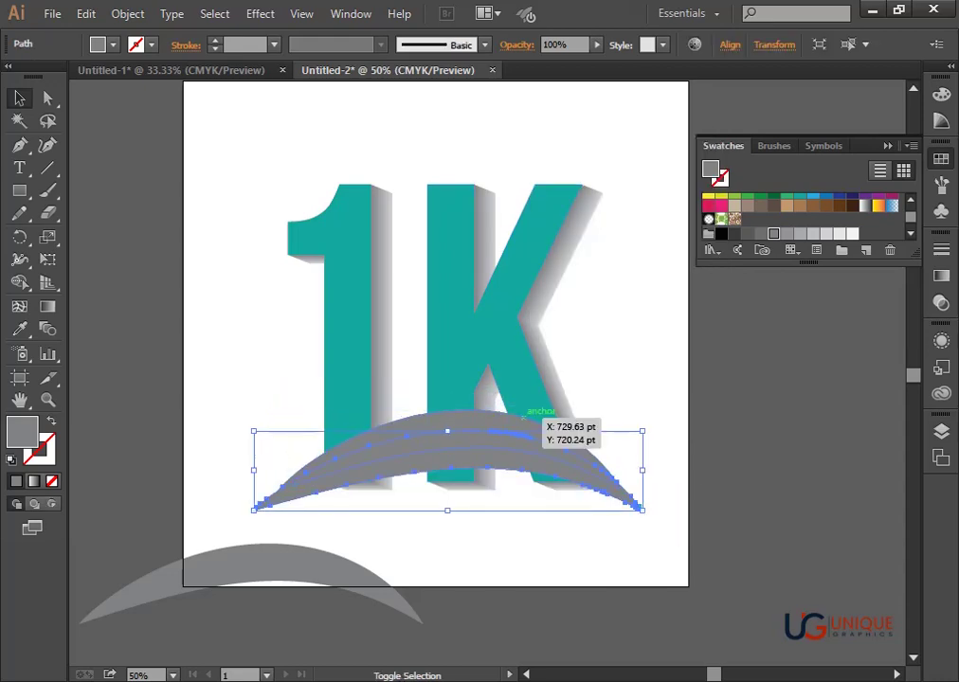
key("ctrl+shift+a")
left_click(639, 506)
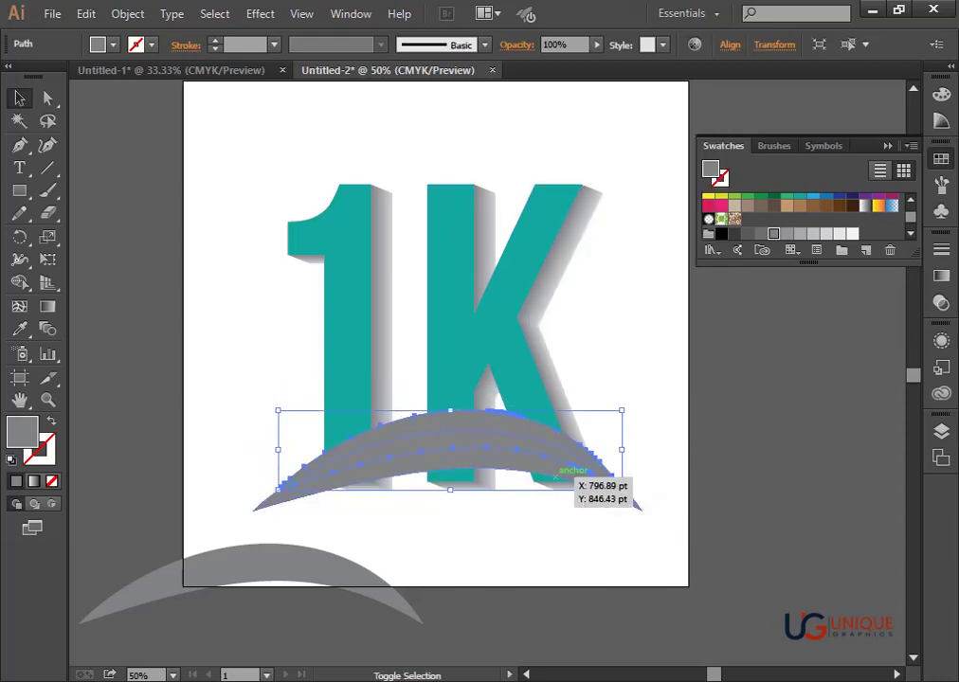
right_click(554, 179)
left_click(370, 423)
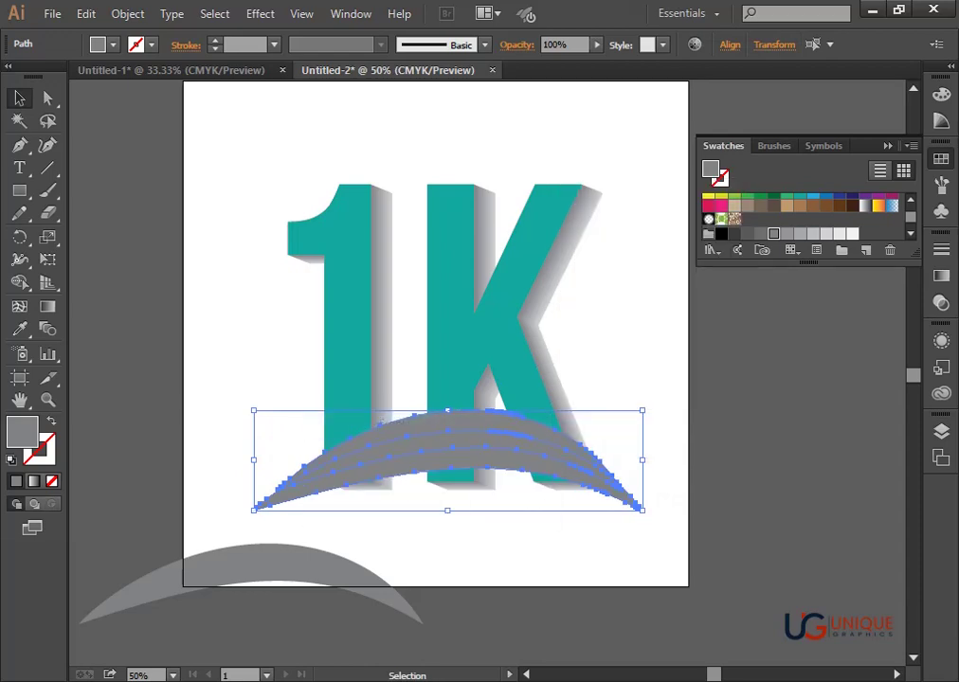
key("ctrl+shift+a")
Give the wider lower arc a lighter gray fill
left_click(450, 438)
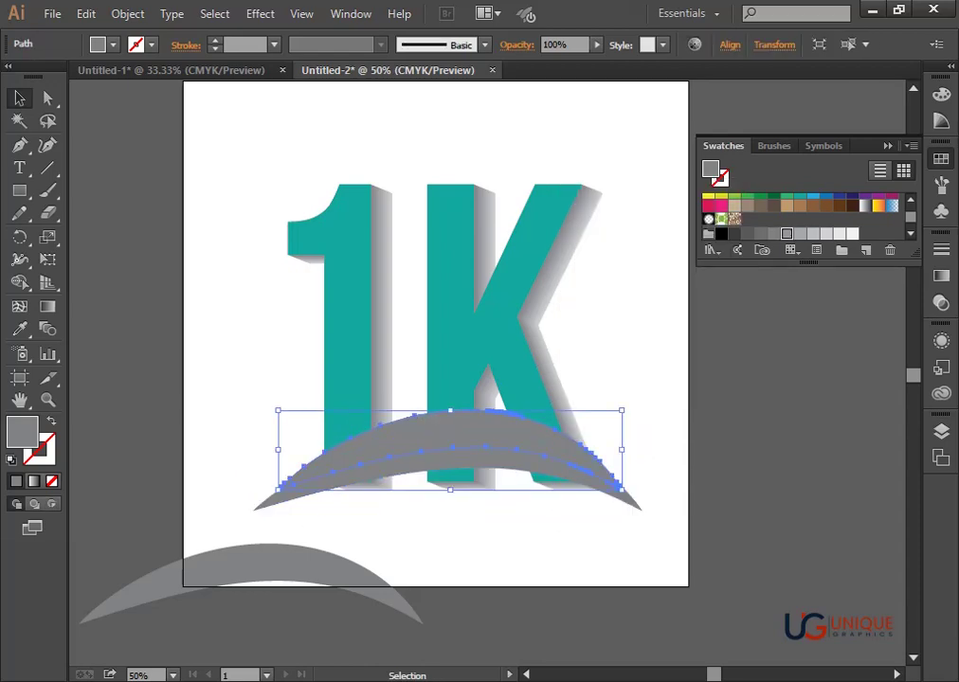
left_click_drag(621, 488, 640, 506)
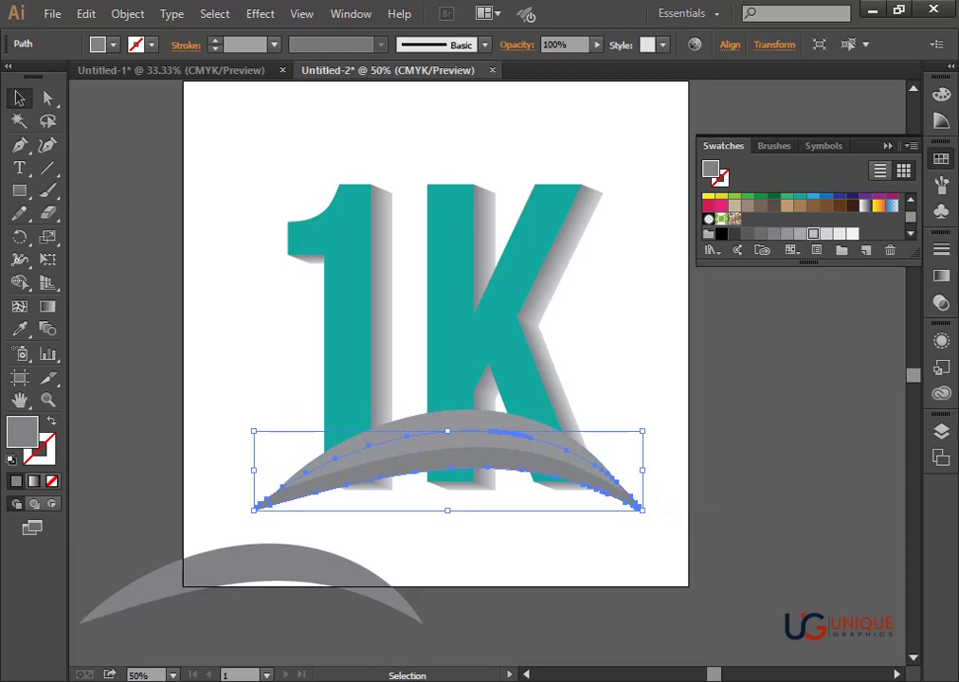
key("i")
key("ctrl+shift+a")
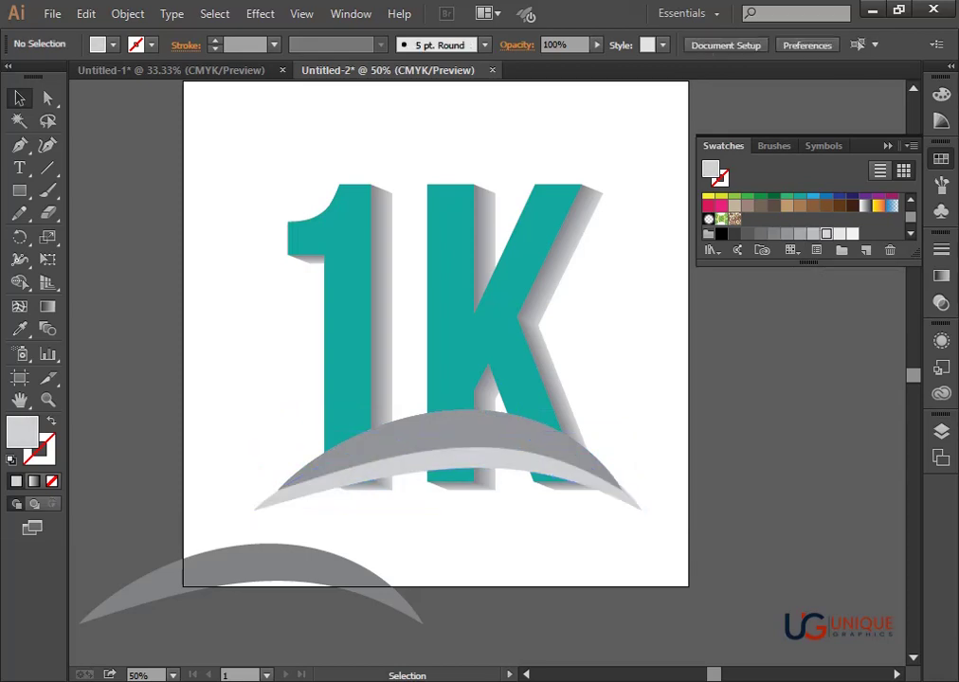
left_click(641, 506, "shift")
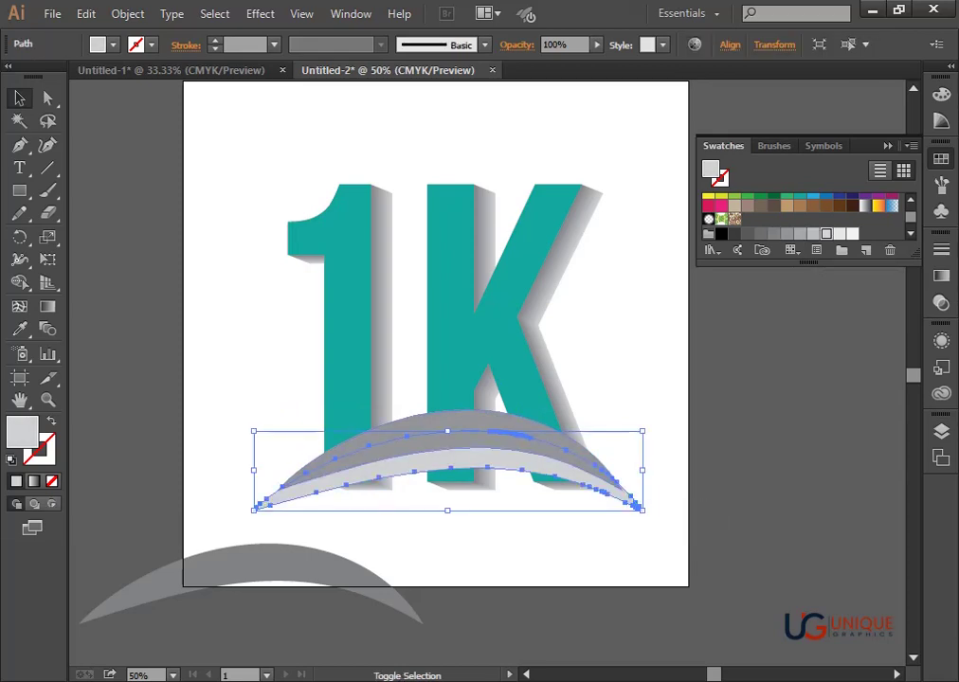
Blend the two grey arcs with Object > Blend > Make
left_click(637, 503, "shift")
left_click(127, 13)
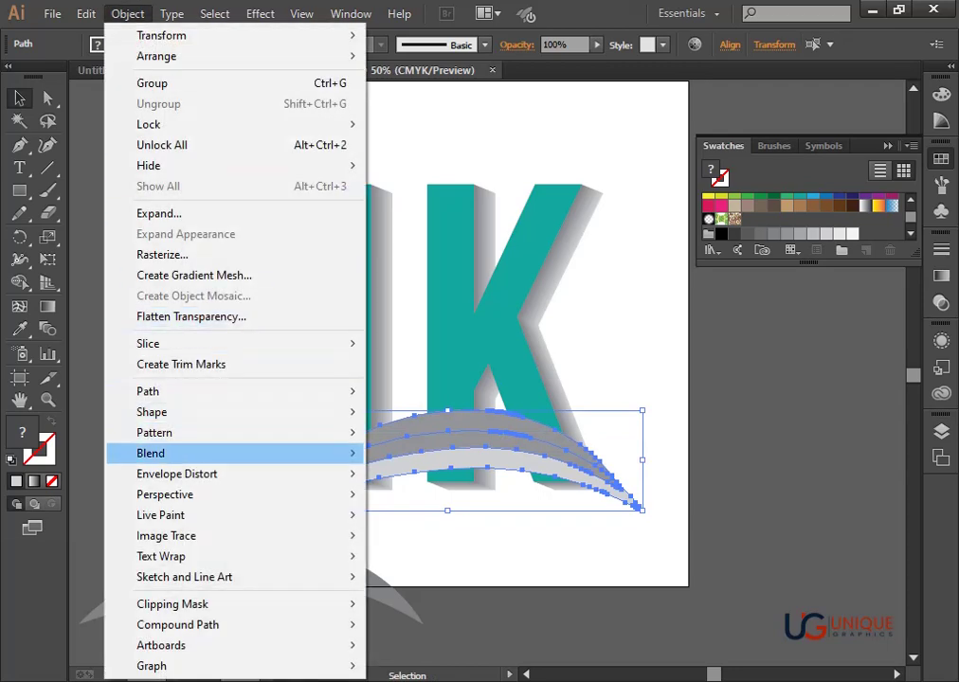
left_click(407, 452)
key("ctrl+shift+a")
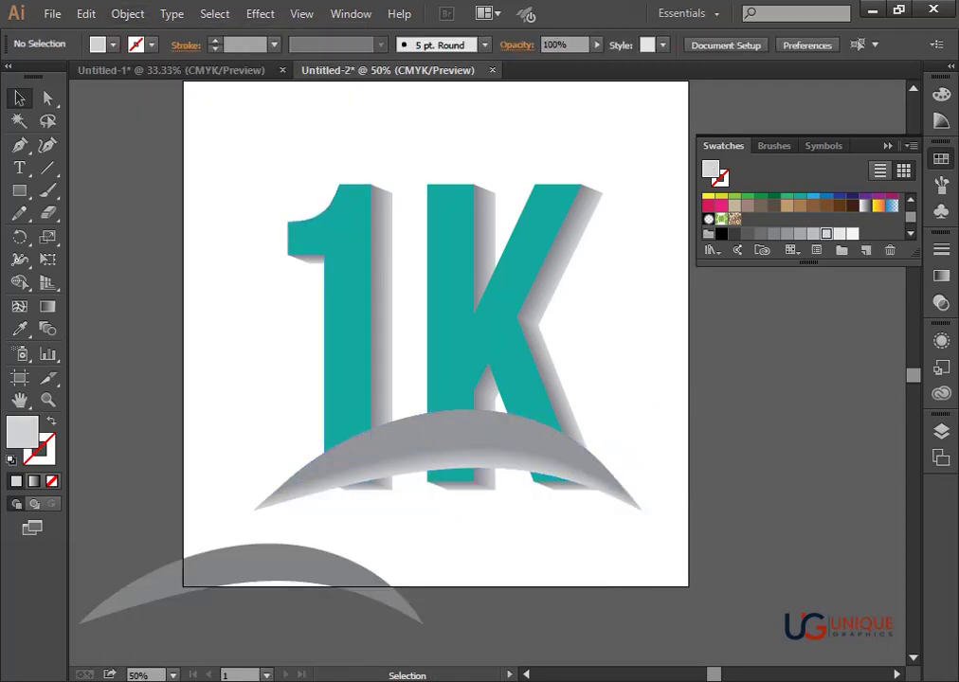
Unlock all locked artwork with Object > Unlock All
left_click(345, 289)
key("ctrl+shift+a")
left_click(127, 13)
left_click(171, 143)
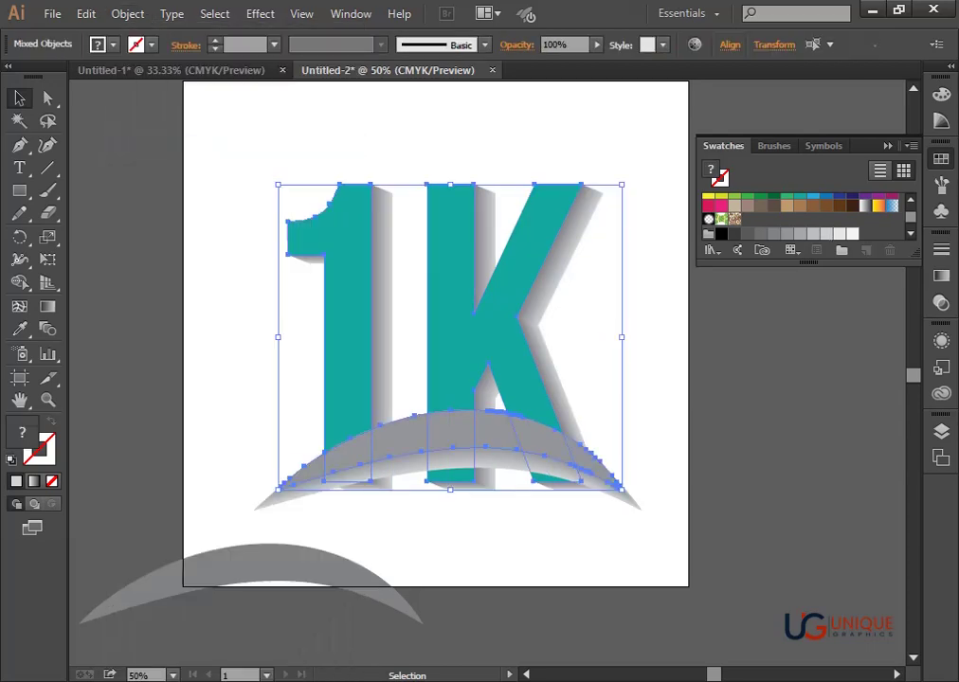
key("ctrl+shift+a")
Send the grey arc blend and the 1K letters to the back
left_click(641, 507)
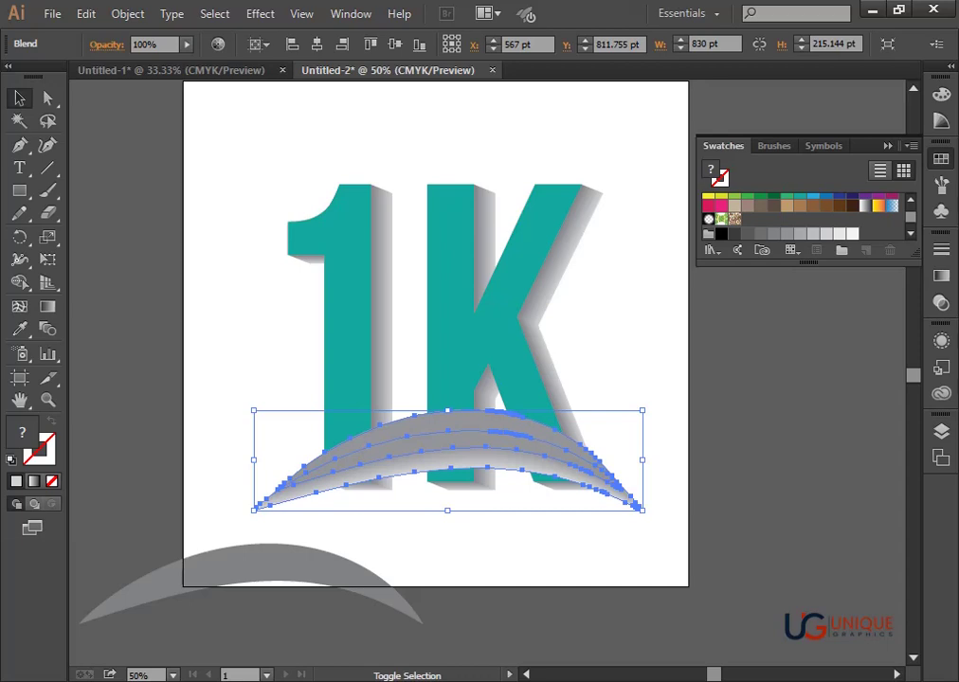
left_click_drag(391, 182, 398, 199)
right_click(494, 350)
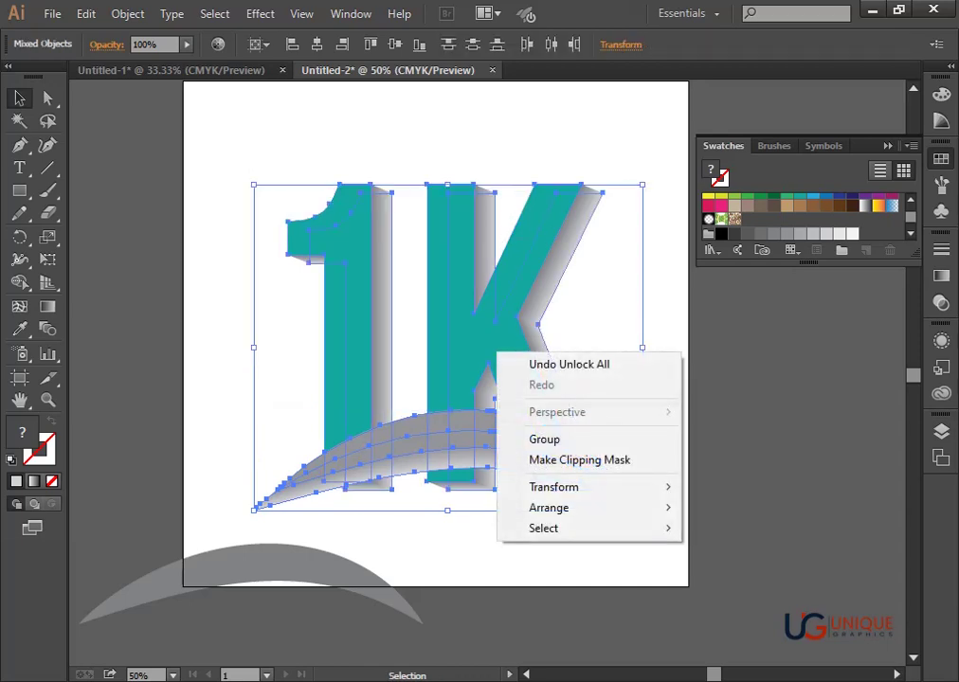
left_click(738, 630)
key("ctrl+shift+a")
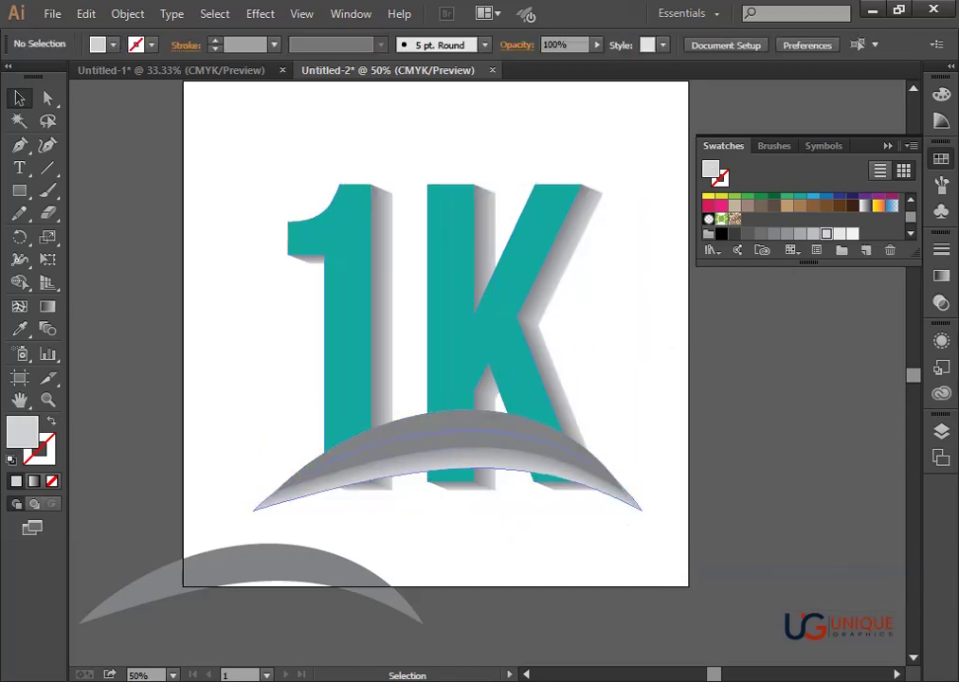
left_click(455, 431)
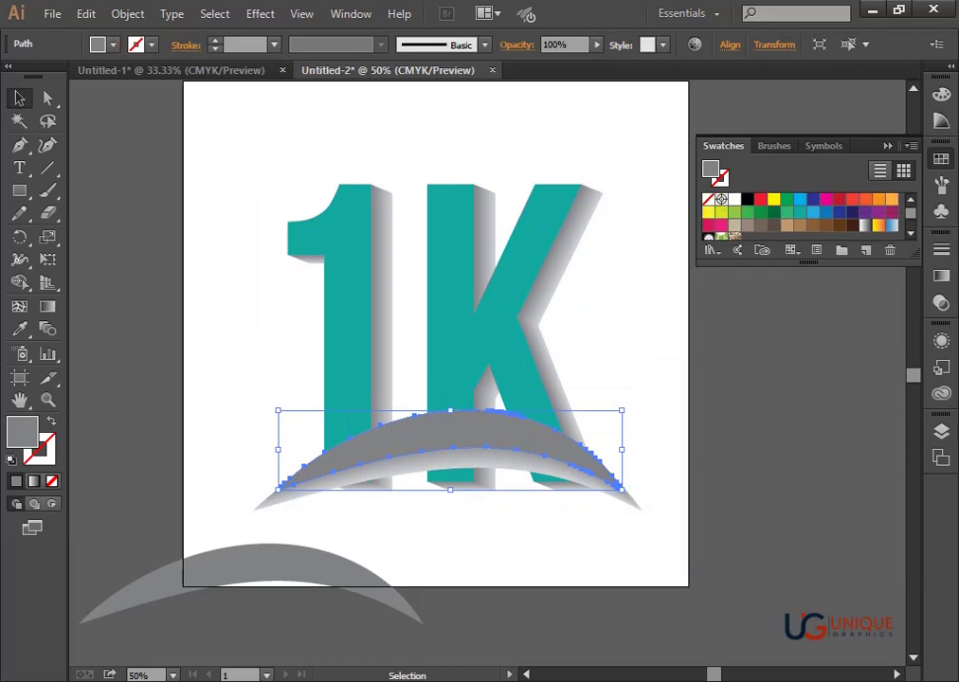
Fill the blend's top arc orange in isolation mode, then exit isolation
left_click(878, 199)
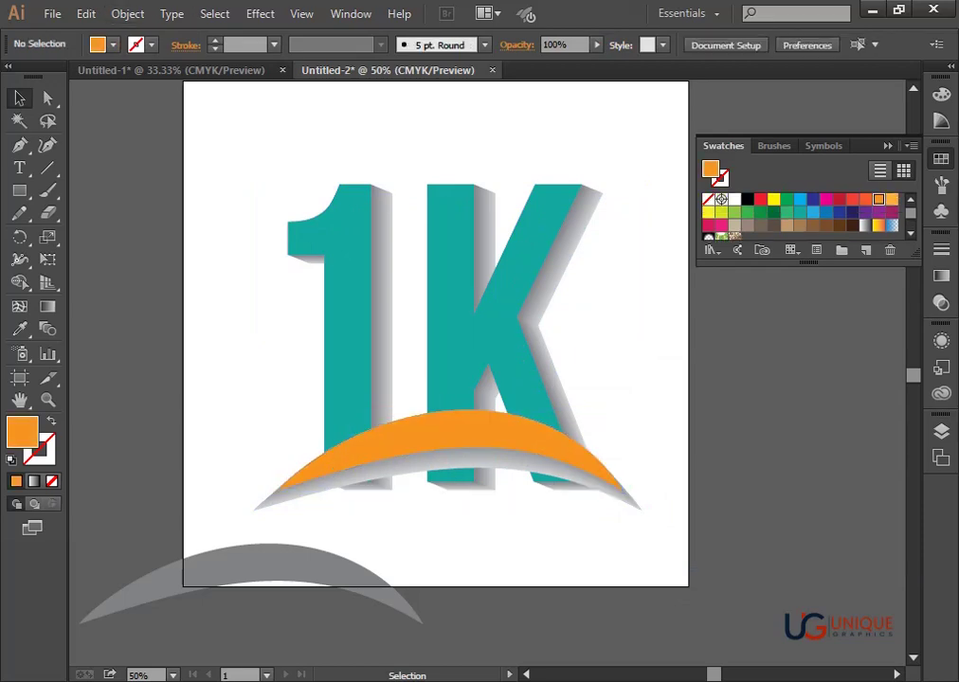
double_click(486, 469)
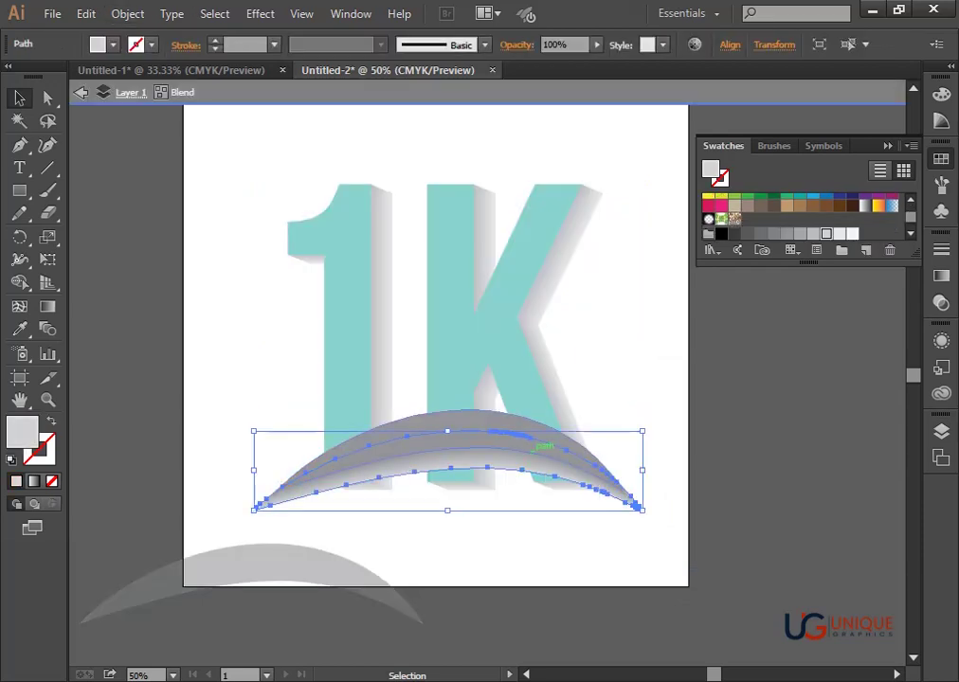
left_click(450, 445)
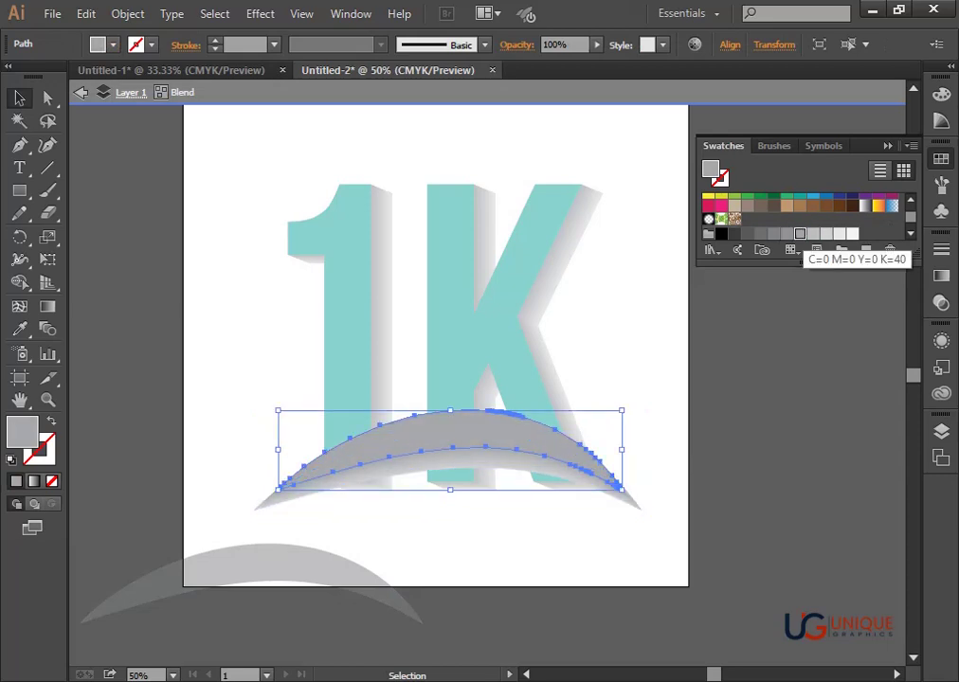
left_click(877, 205)
key("Escape")
Find the loose grey arc below the artboard and isolate it for editing
scroll(436, 379, "up", 1)
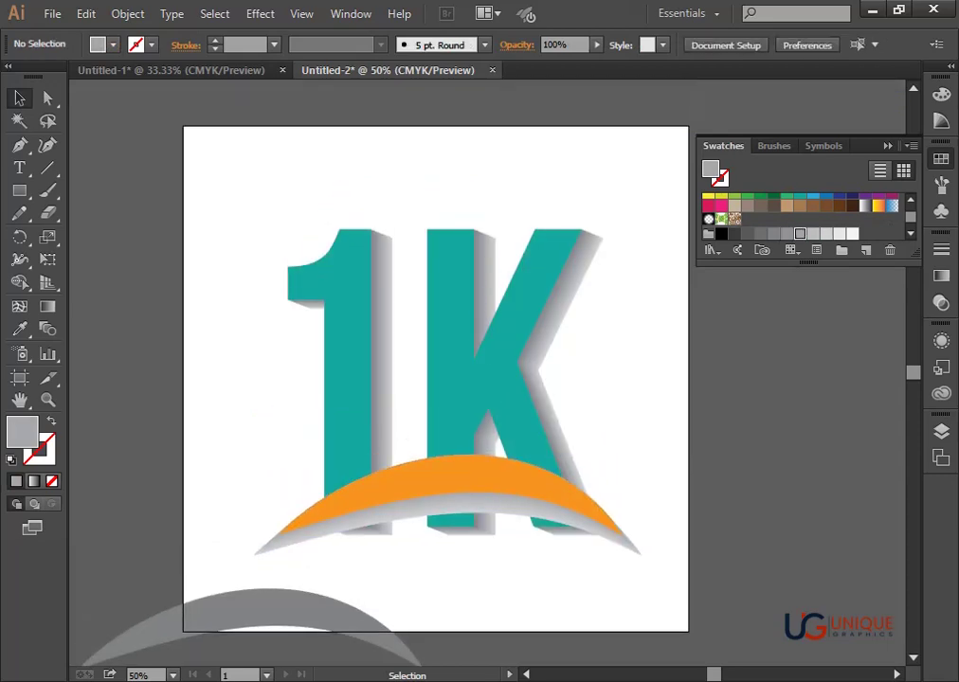
scroll(436, 379, "down", 4)
scroll(436, 380, "down", 1)
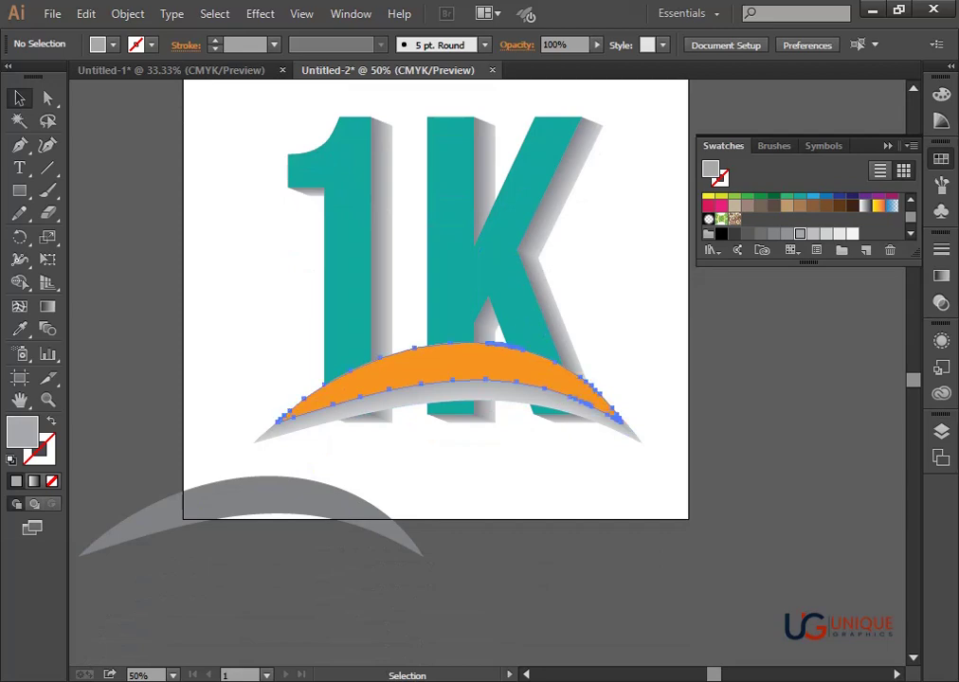
left_click(446, 370)
double_click(311, 489)
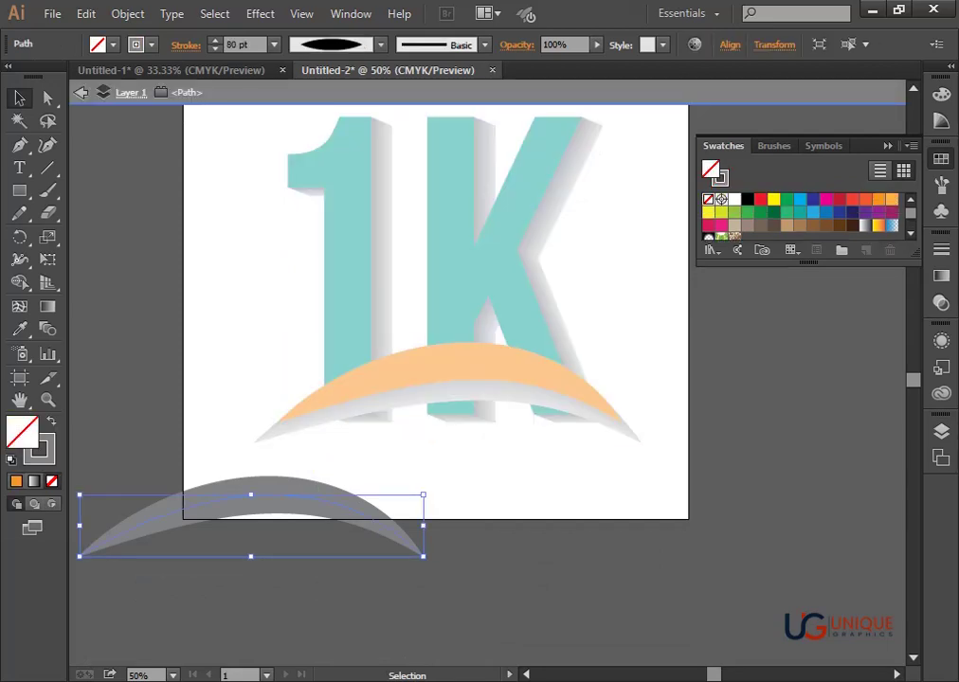
Move the loose arc onto the artboard and type 'Subscribers' along it
key("Escape")
left_click_drag(323, 526, 505, 501)
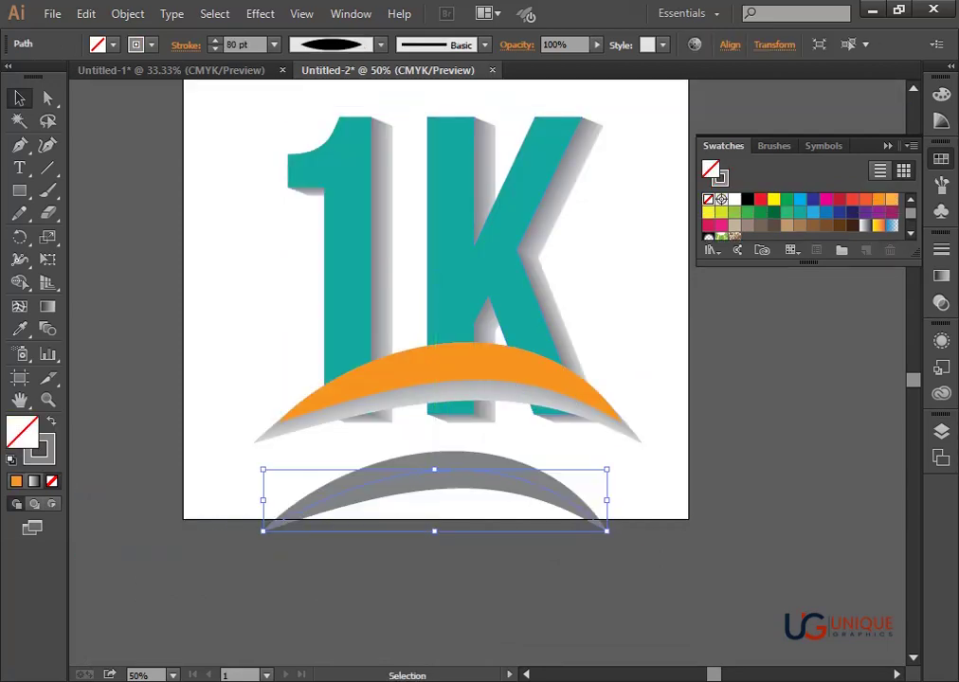
key("t")
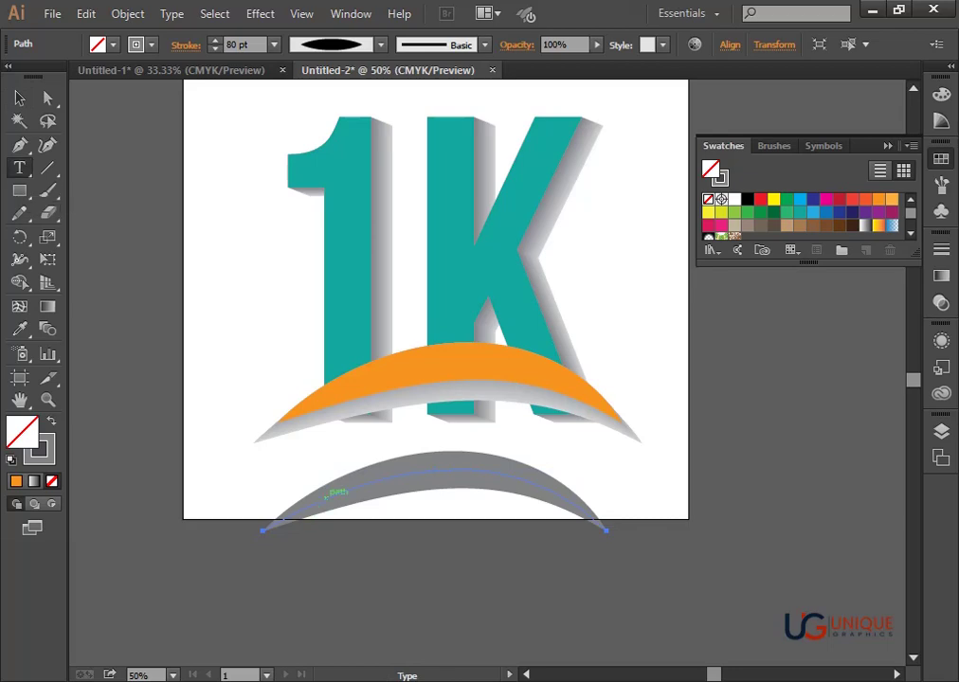
left_click(327, 496)
type("Subscribers")
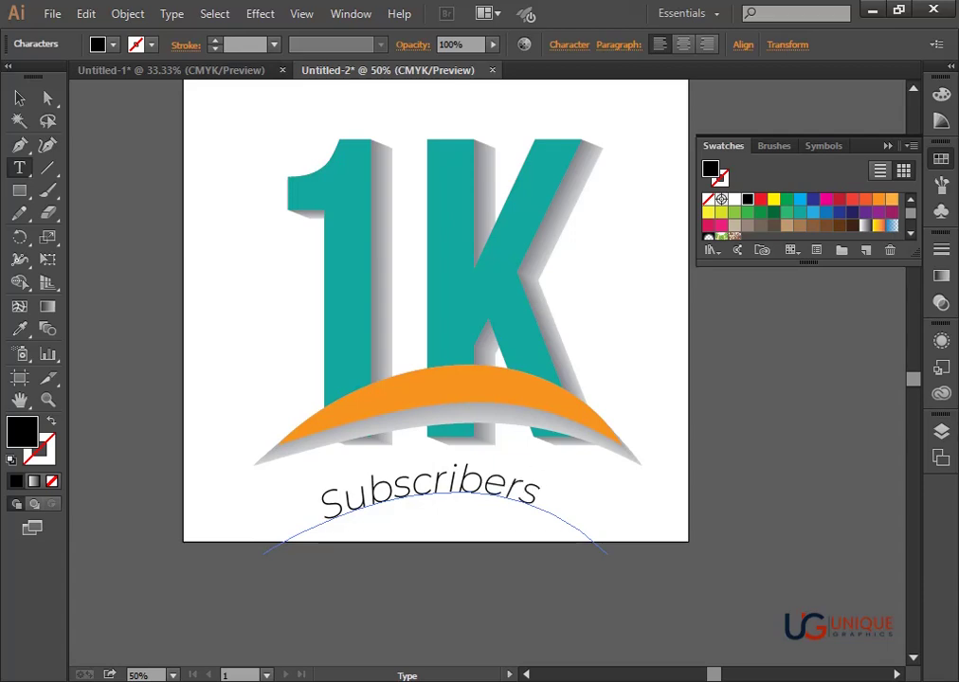
key("Escape")
Make the text Montserrat Bold, All Caps, size 60, and raise it onto the orange banner
double_click(452, 490)
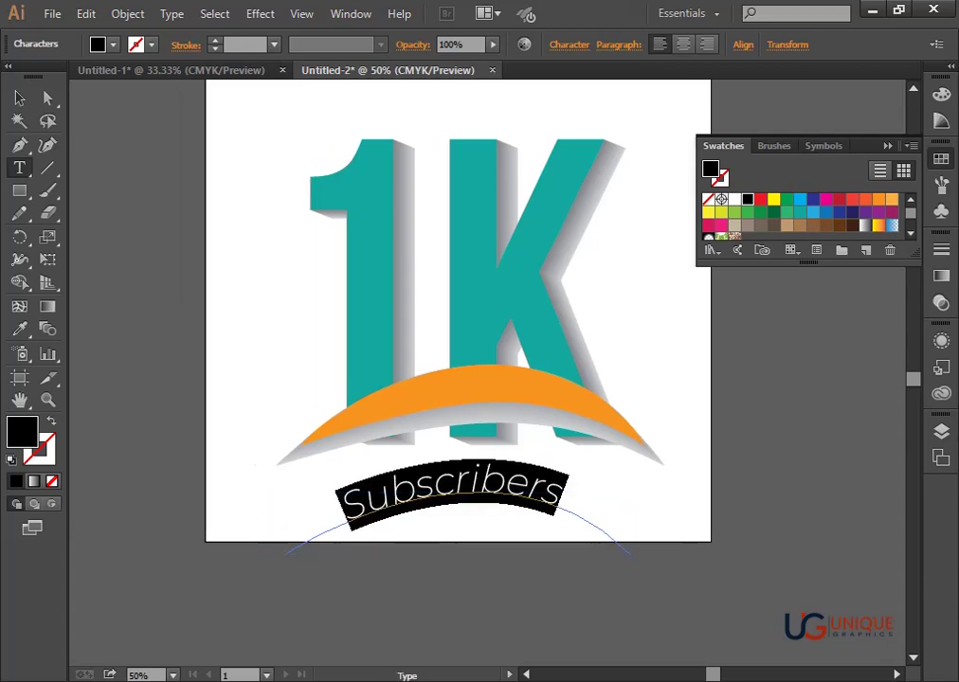
left_click(569, 45)
left_click(574, 129)
left_click(428, 392)
left_click(389, 267)
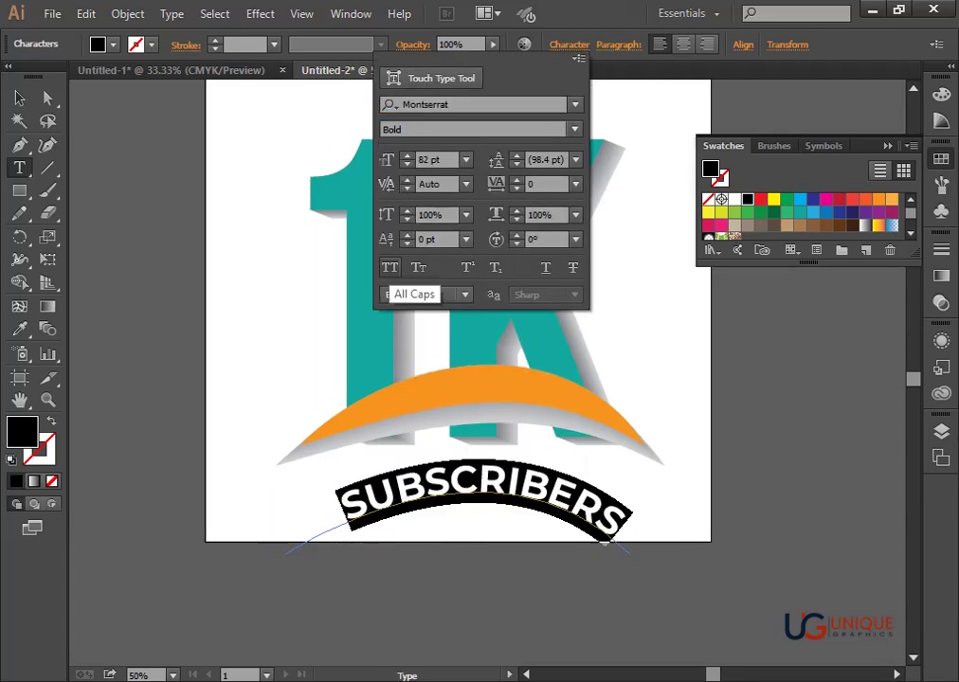
left_click(432, 160)
type("60")
key("Return")
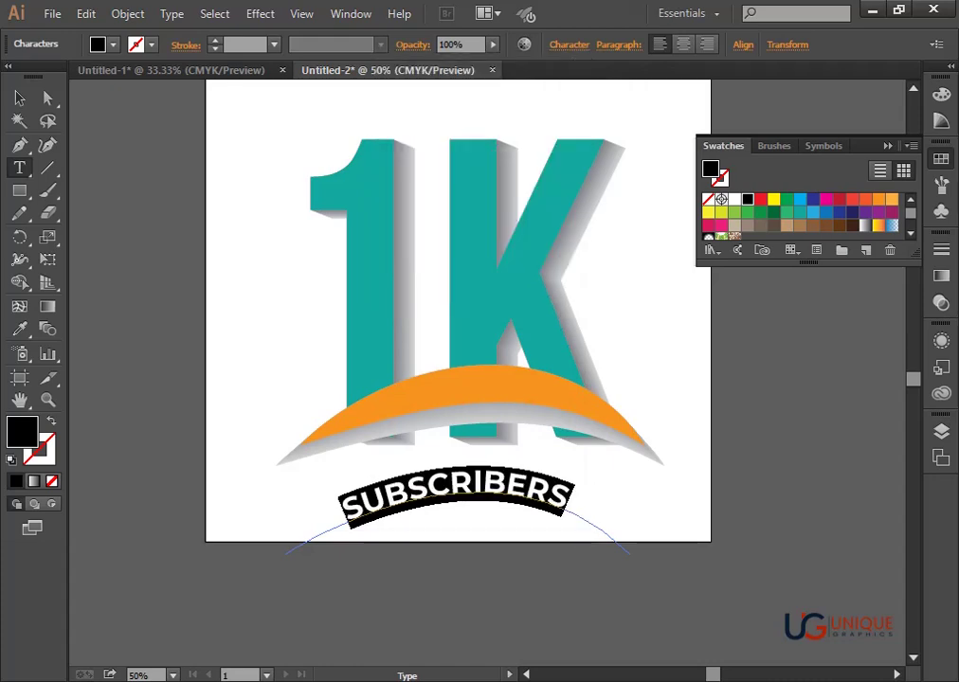
key("Escape")
mouse_move(462, 498)
left_mouse_down()
mouse_move(489, 409)
mouse_move(474, 390)
left_mouse_up()
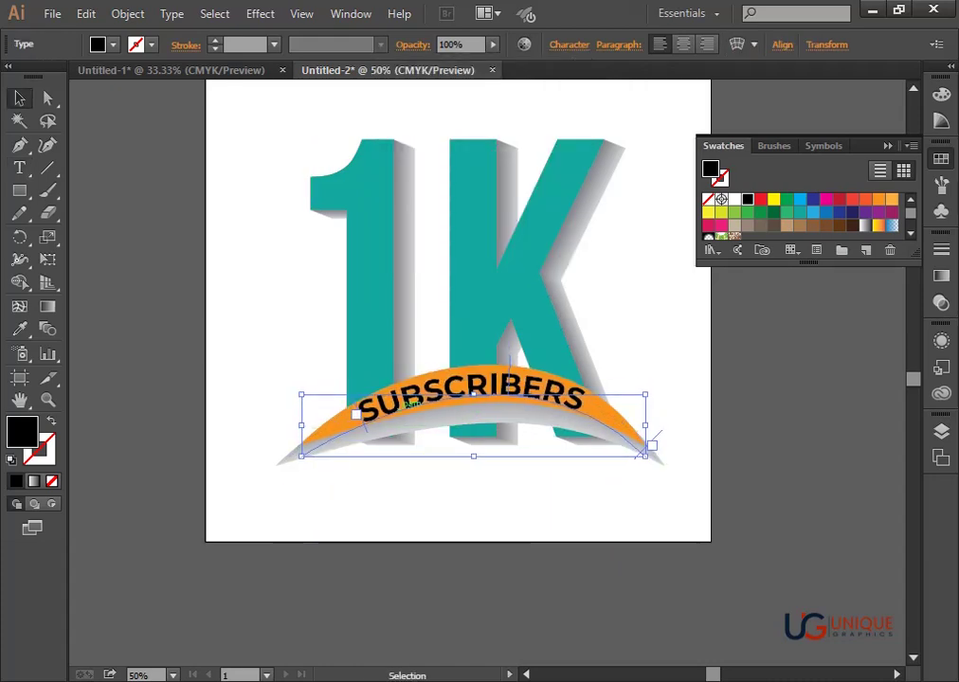
Slide SUBSCRIBERS along its arc to centre it on the banner
key("Right")
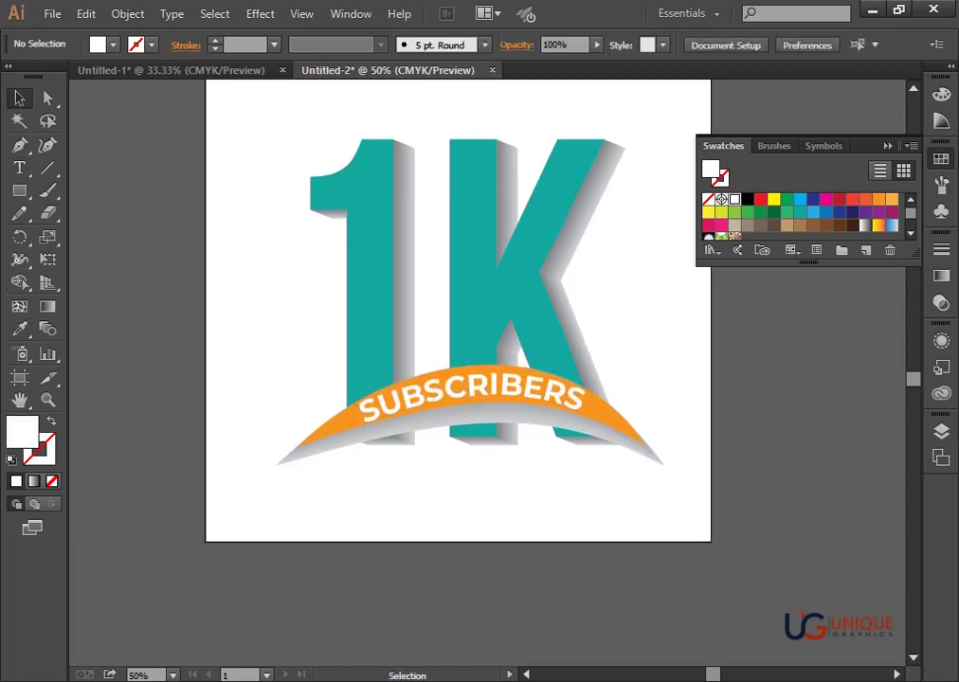
key("t")
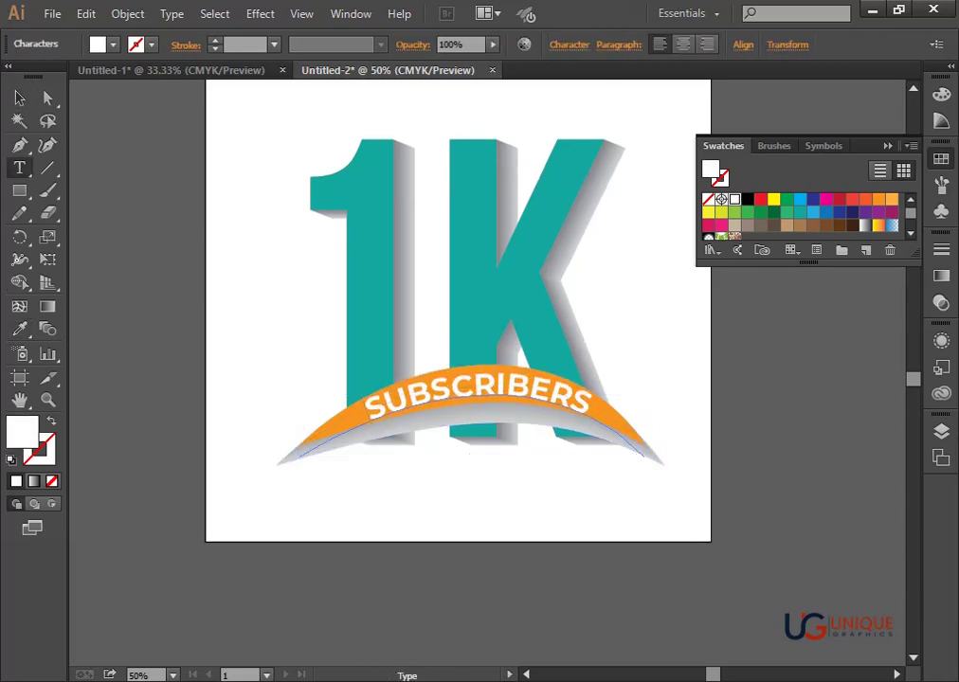
key("v")
left_click_drag(365, 414, 343, 417)
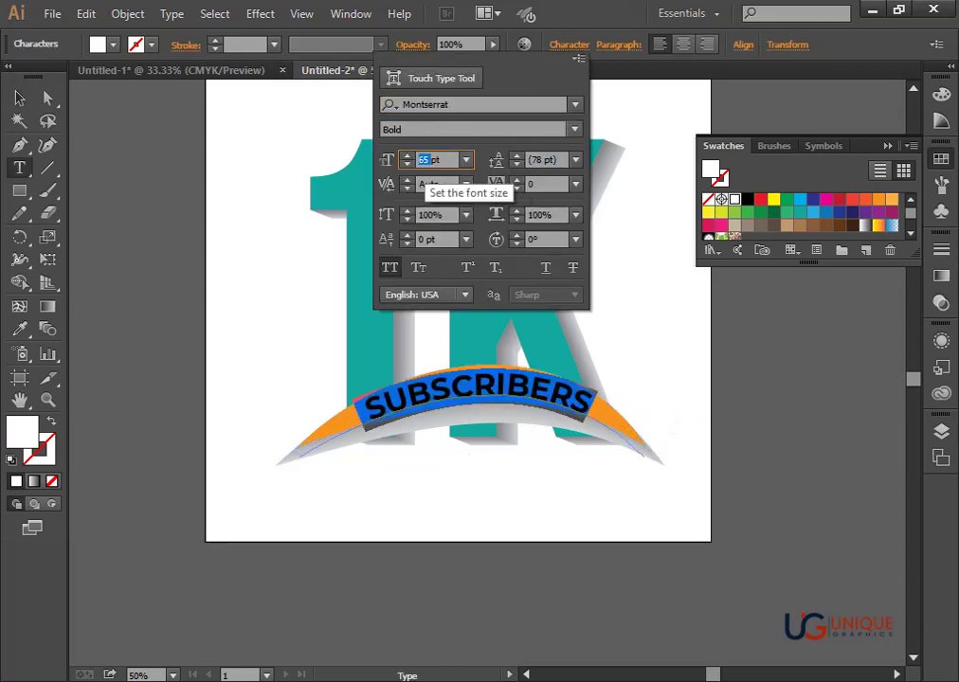
key("Escape")
key("v")
Enlarge the banner group and move it lower, then zoom out to the whole artboard
scroll(651, 446, "up", 2)
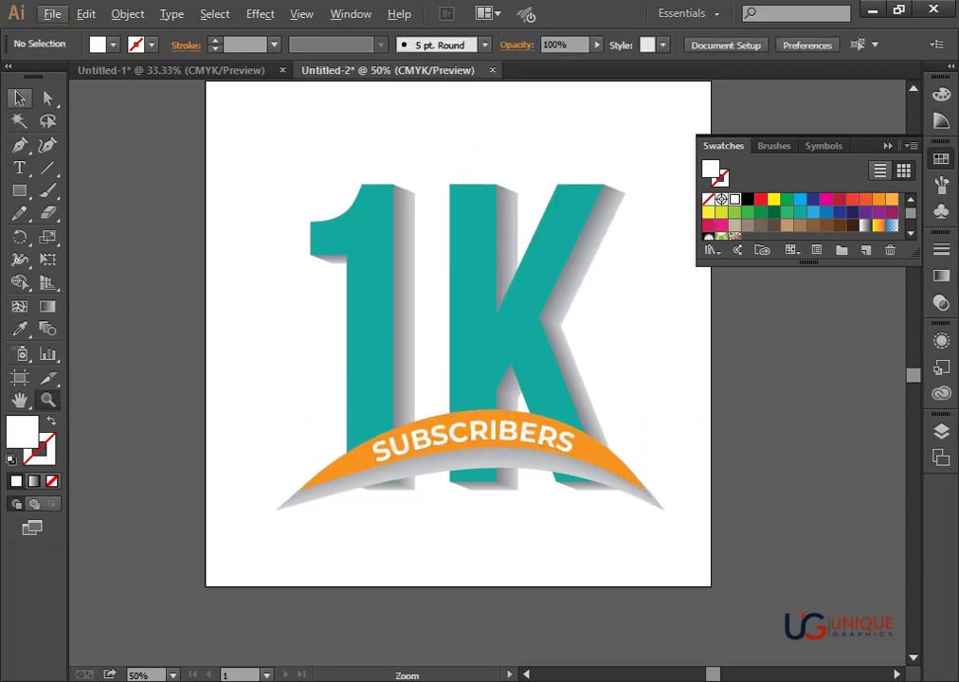
left_click(652, 490)
mouse_move(651, 489)
left_mouse_down()
mouse_move(652, 513)
mouse_move(705, 559)
left_mouse_up()
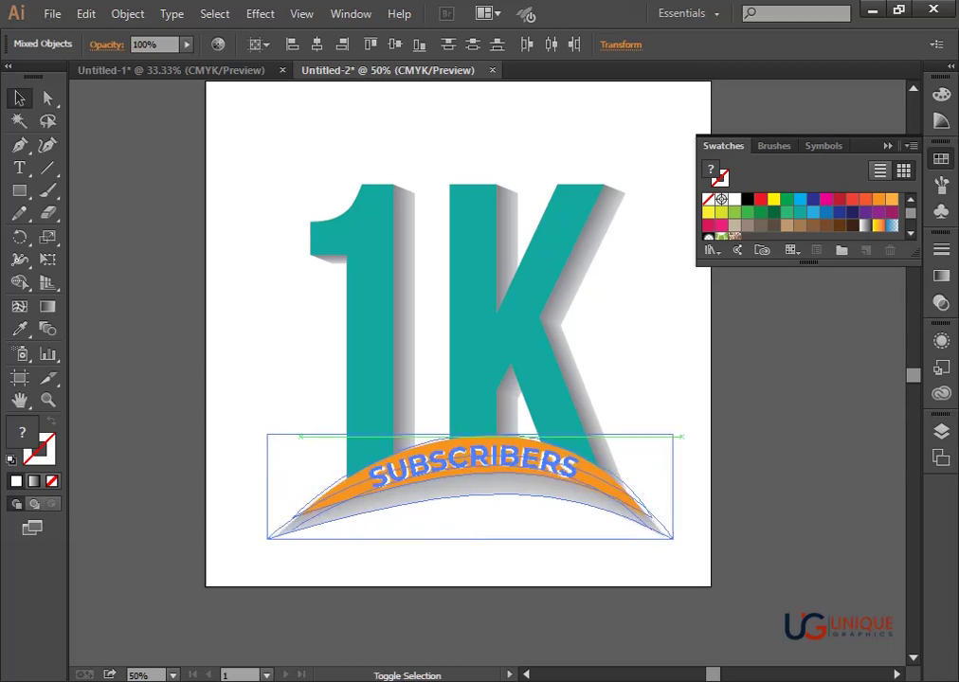
key("ctrl+shift+a")
key("ctrl+minus")
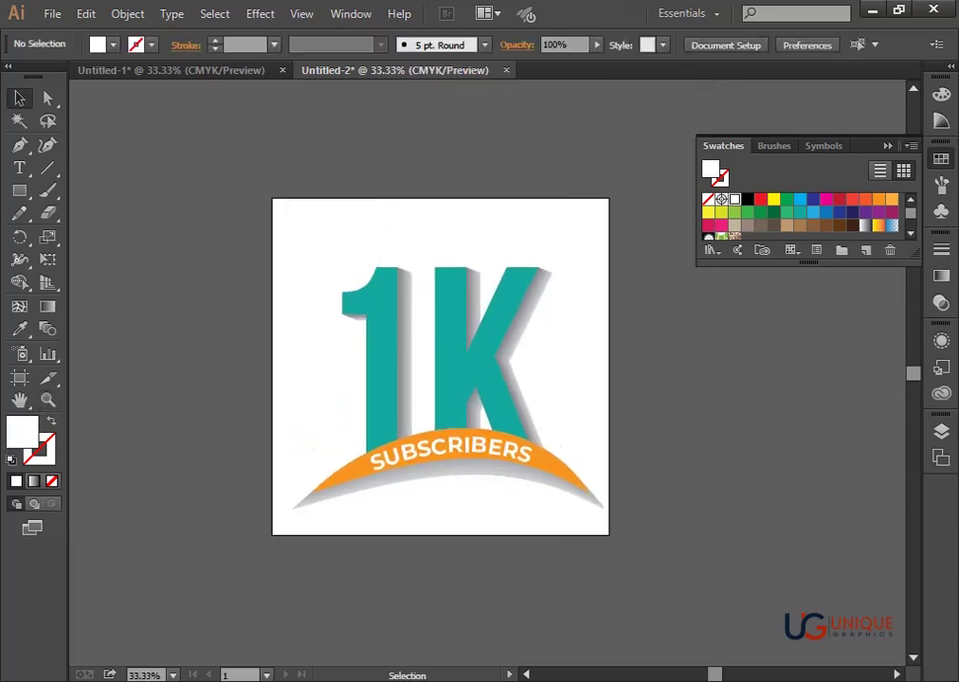
Give the banner a linear gradient with orange end stops and a darker burnt-orange middle stop
key("ctrl+equal")
left_click(607, 384)
key("ctrl+F9")
left_click(709, 265)
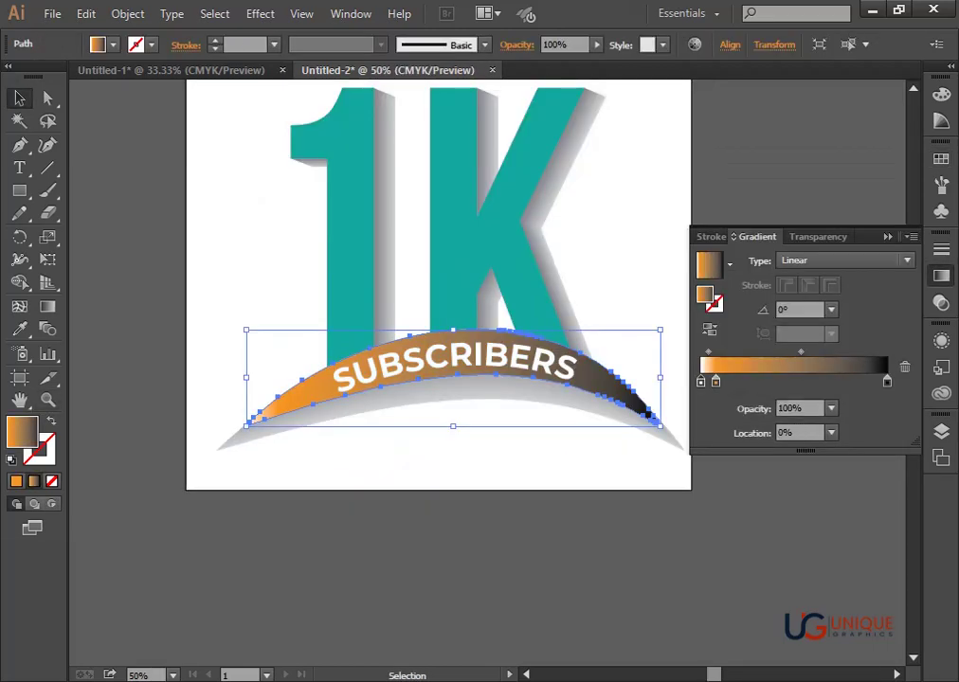
left_click_drag(887, 381, 818, 381)
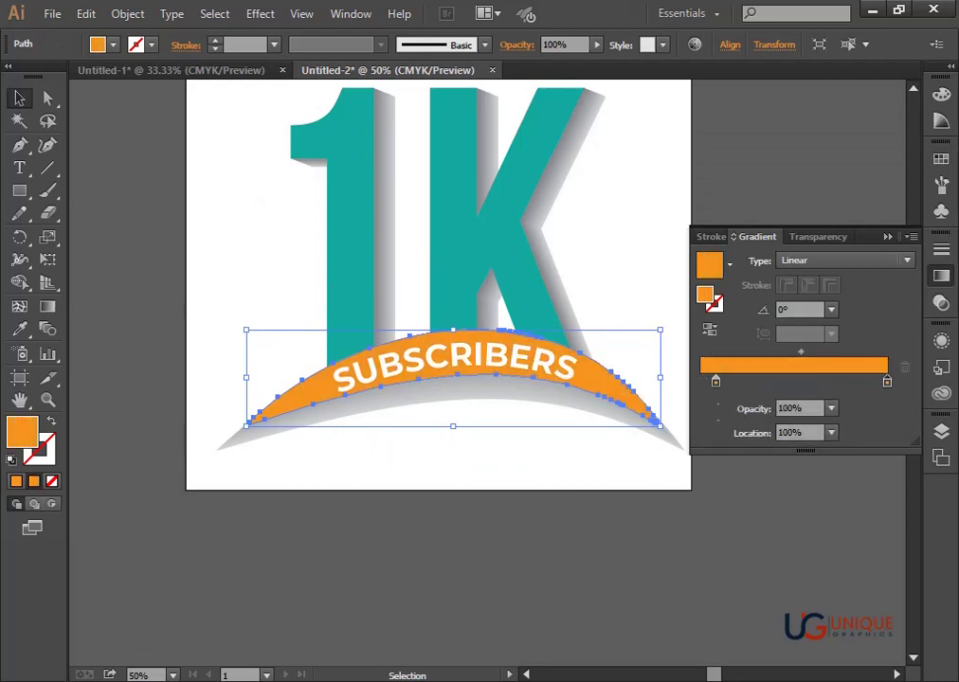
double_click(798, 381)
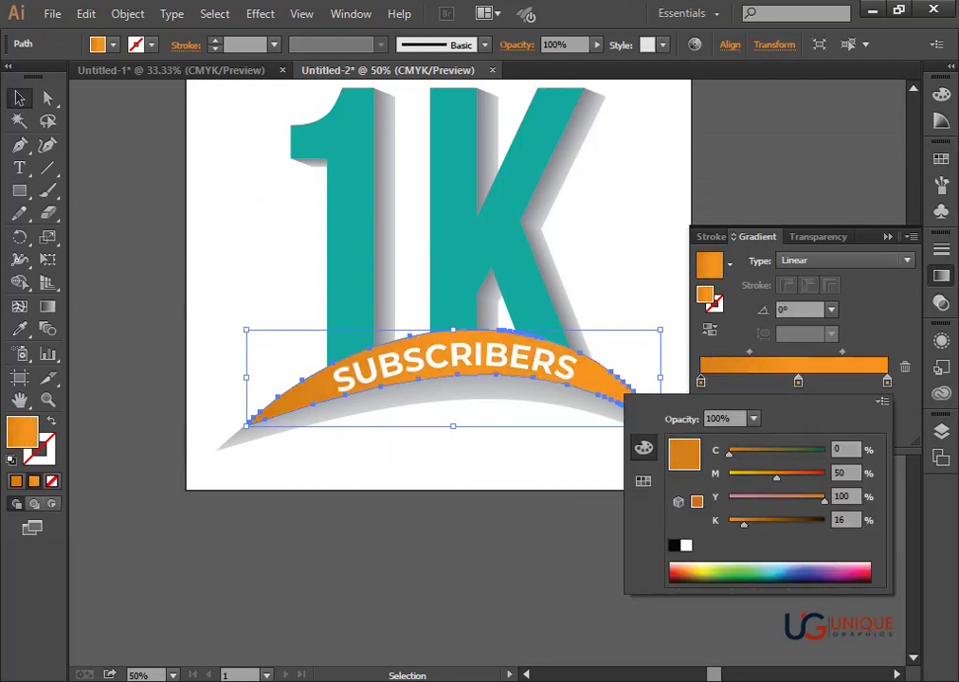
left_click_drag(744, 524, 754, 524)
key("ctrl+z")
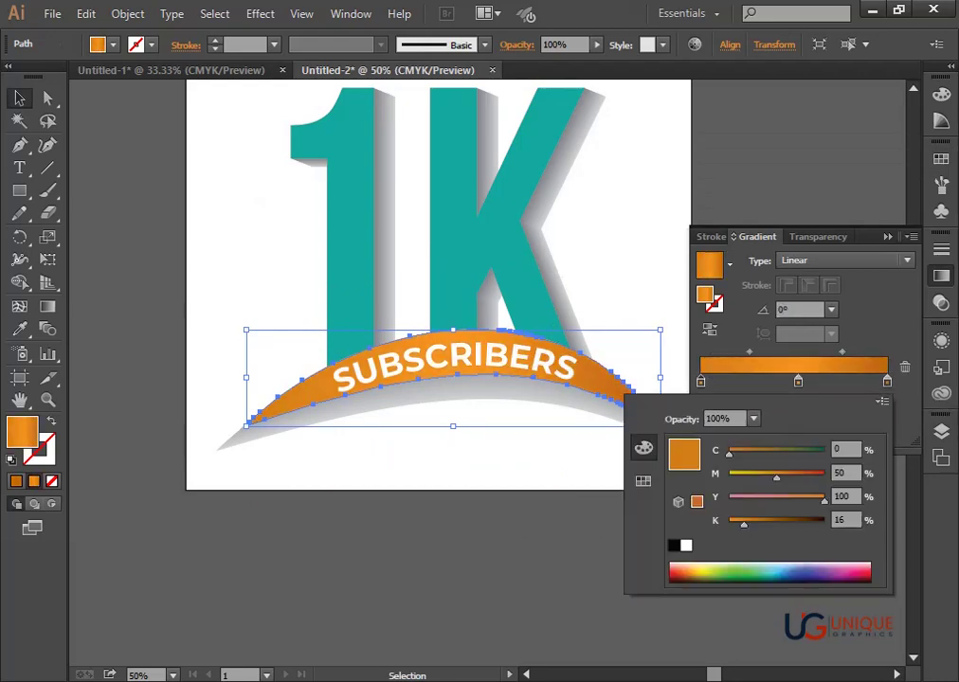
key("ctrl+shift+a")
key("z")
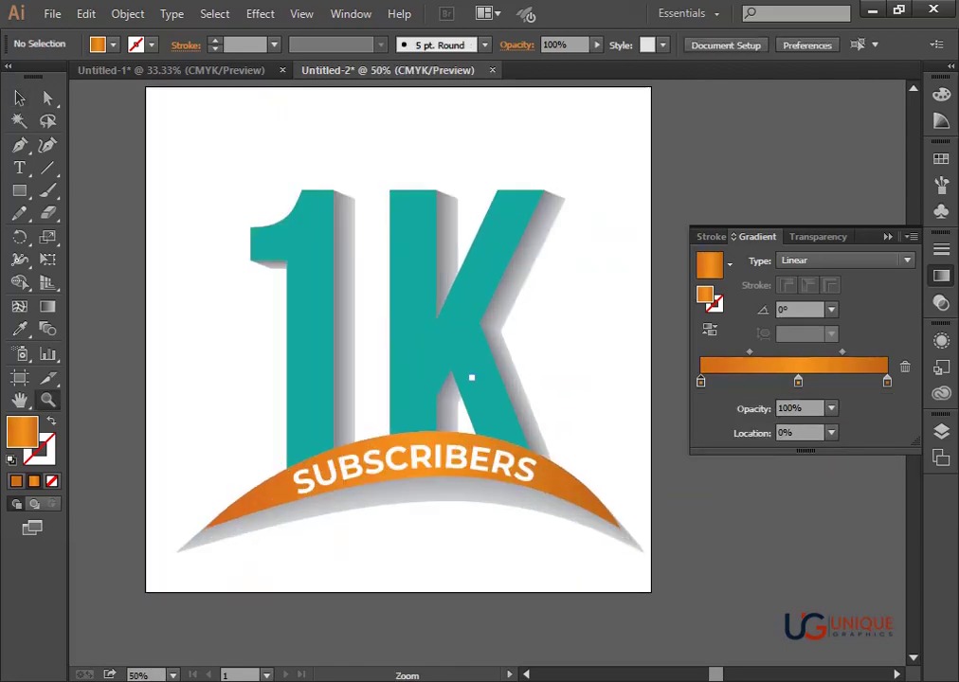